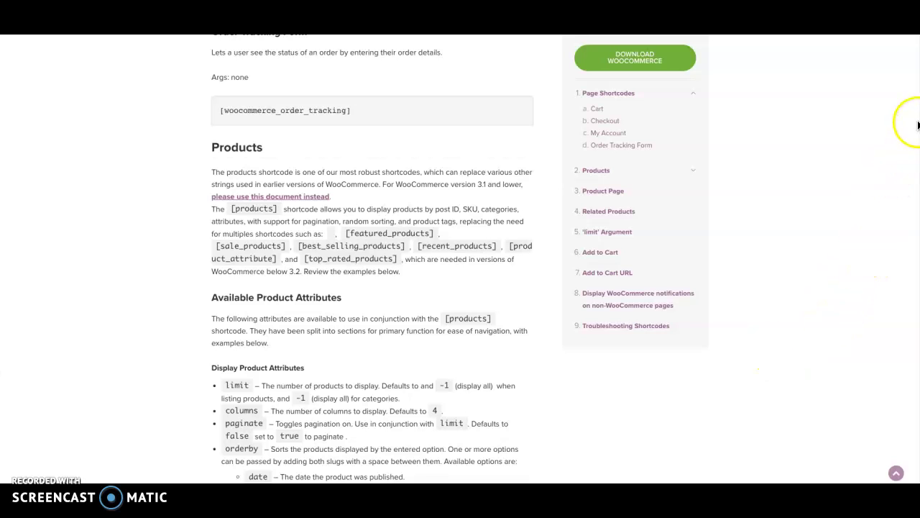
Review the products shortcode's display and content attributes in the WooCommerce documentation, including the hidden and featured visibility options.
scroll(373, 259, down, 1)
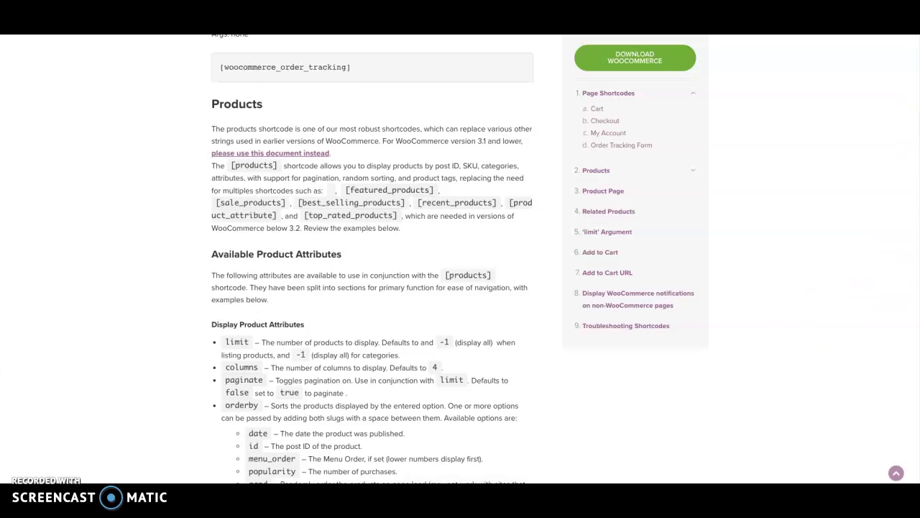
scroll(373, 259, down, 3)
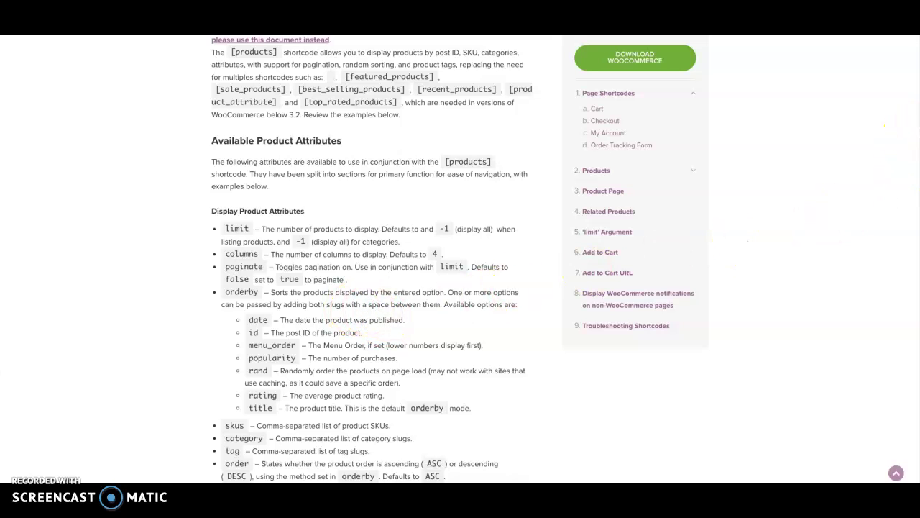
scroll(898, 144, down, 2)
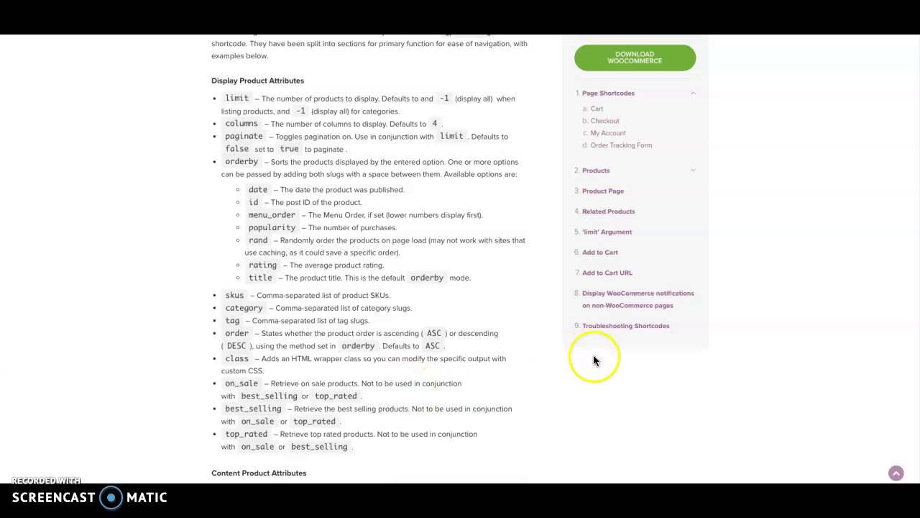
scroll(370, 259, down, 5)
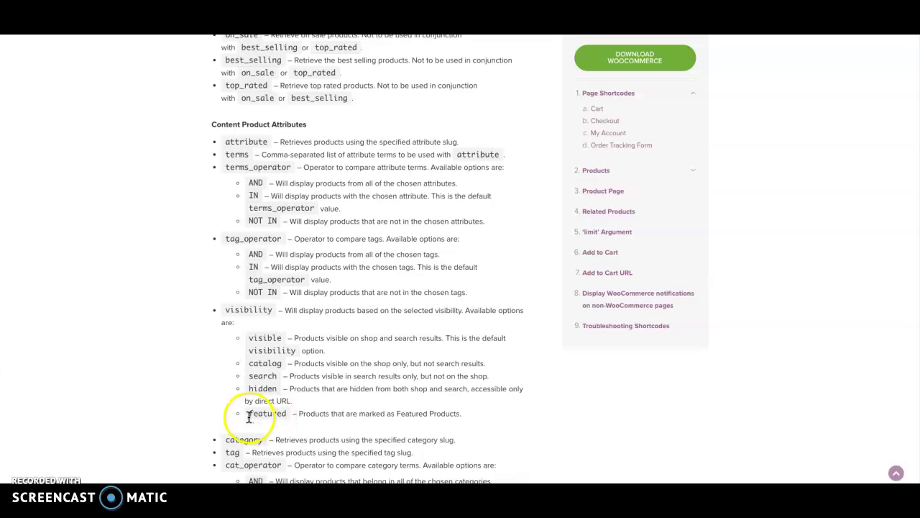
drag(249, 414, 291, 413)
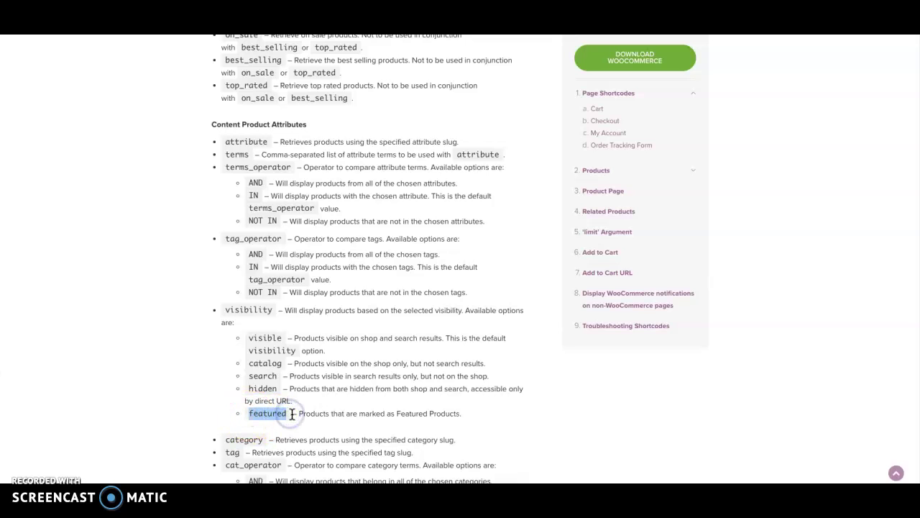
click(281, 389)
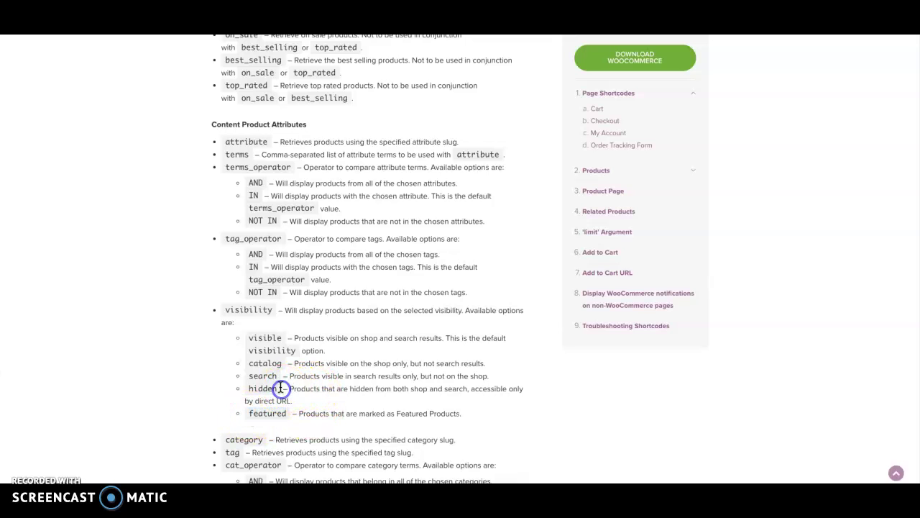
drag(254, 388, 279, 391)
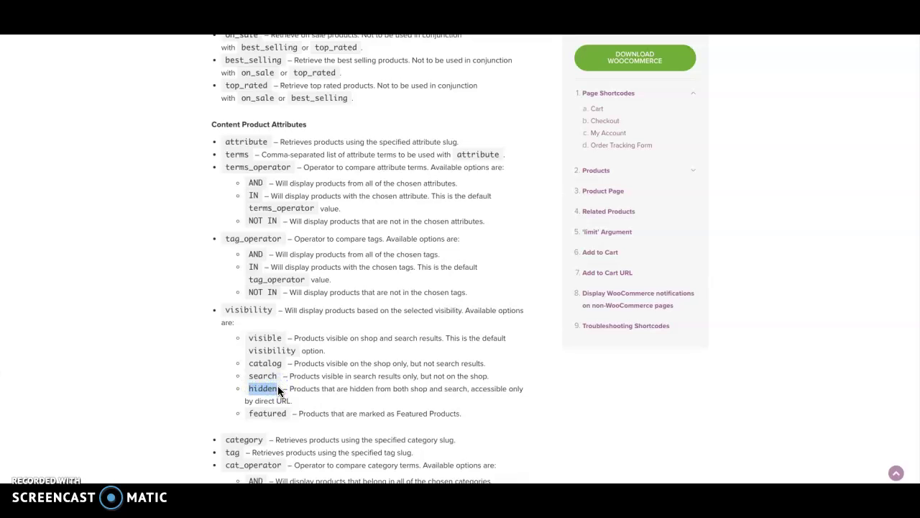
click(280, 388)
click(488, 414)
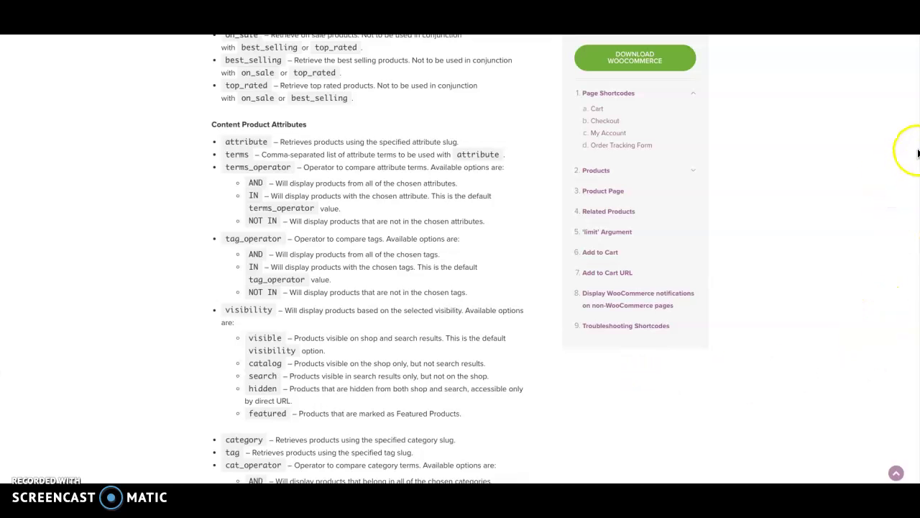
Examine the special product attributes, product category shortcodes and example product scenarios in the documentation.
scroll(372, 258, down, 5)
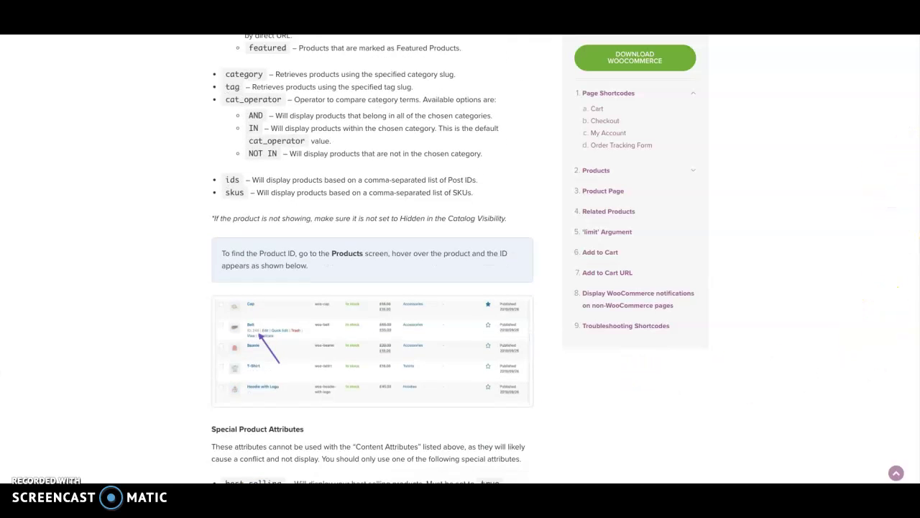
scroll(372, 259, down, 8)
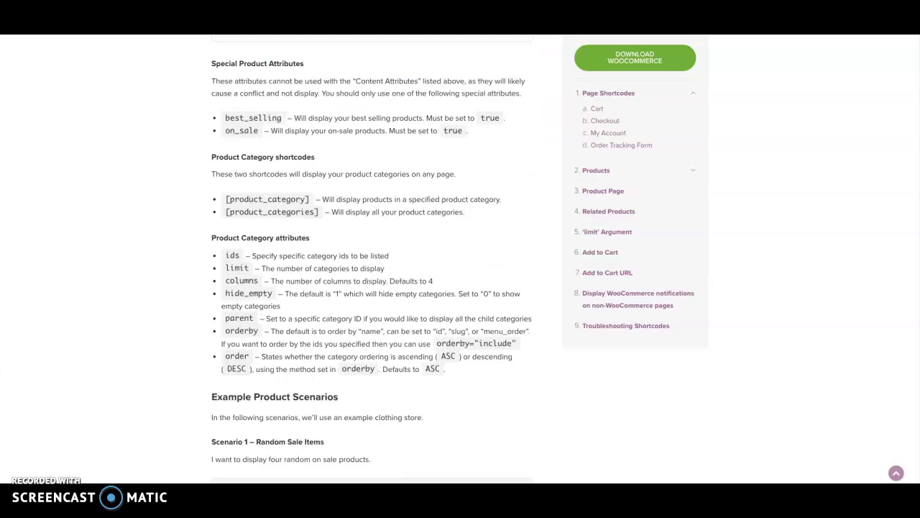
scroll(372, 259, down, 5)
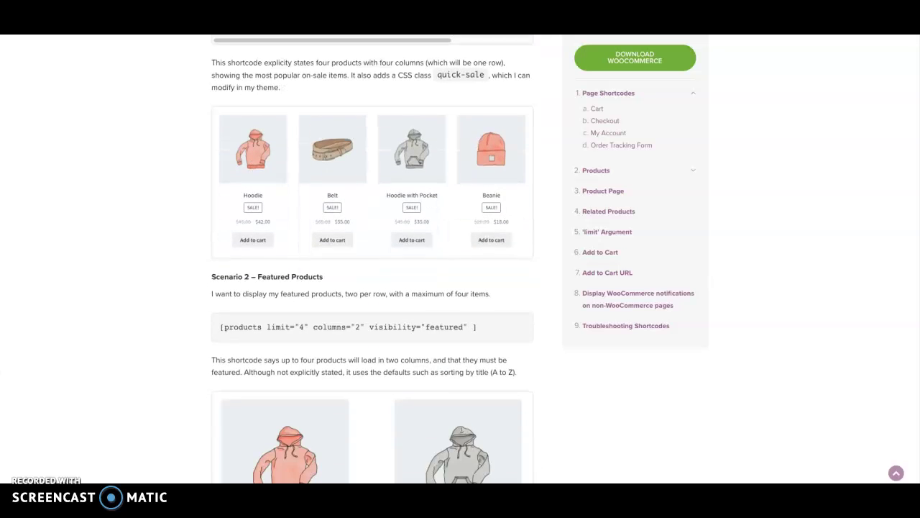
scroll(372, 259, down, 6)
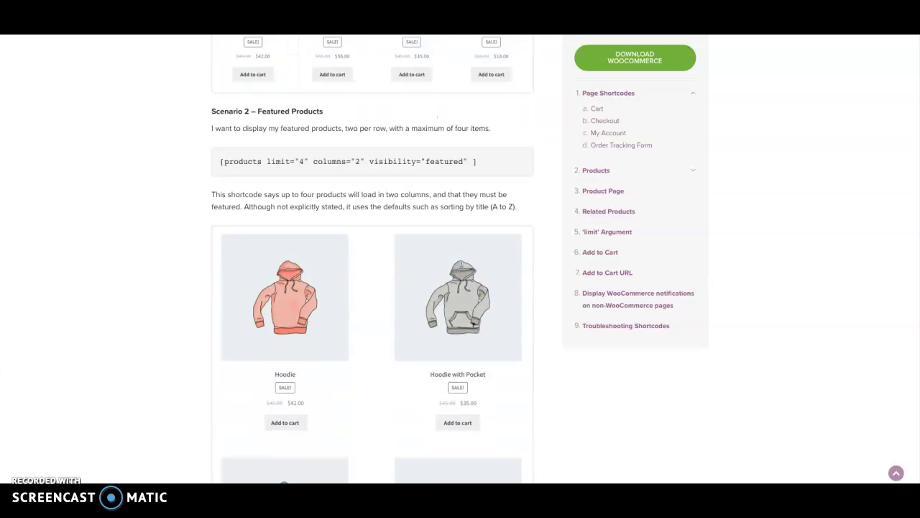
scroll(372, 259, down, 5)
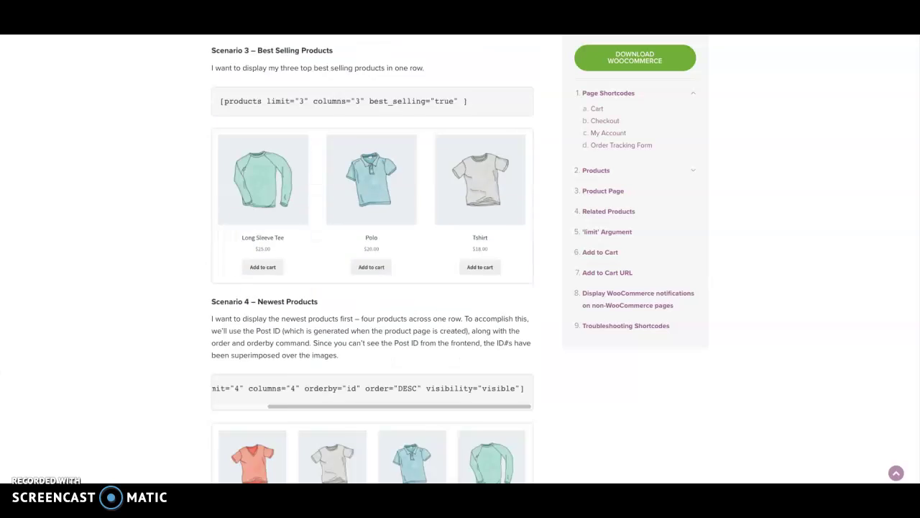
scroll(372, 258, up, 1)
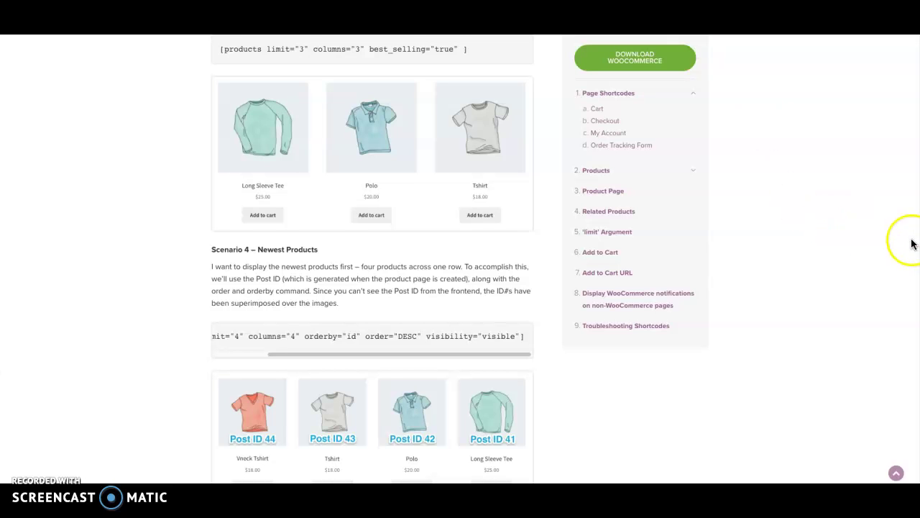
scroll(373, 259, up, 2)
scroll(373, 259, up, 8)
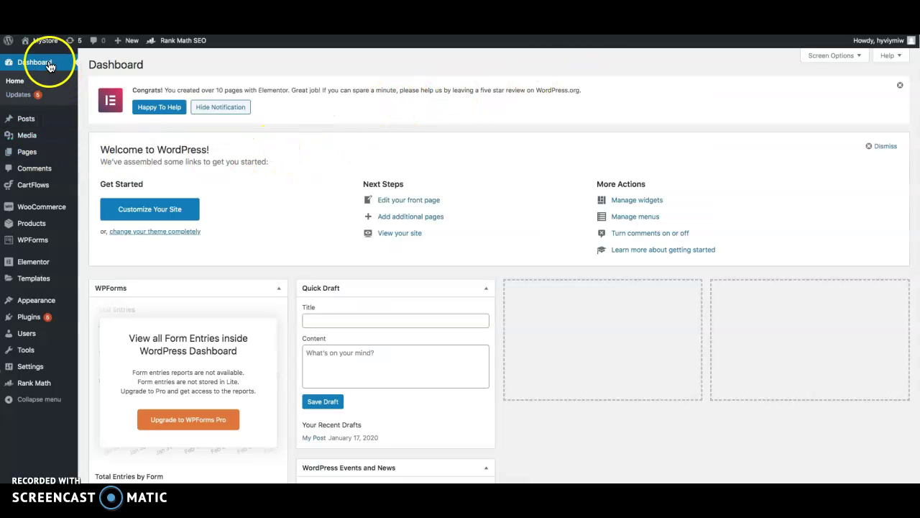
Switch to the WordPress dashboard and create a new page titled "Demo Products".
mouse_move(31, 157)
click(71, 153)
click(144, 68)
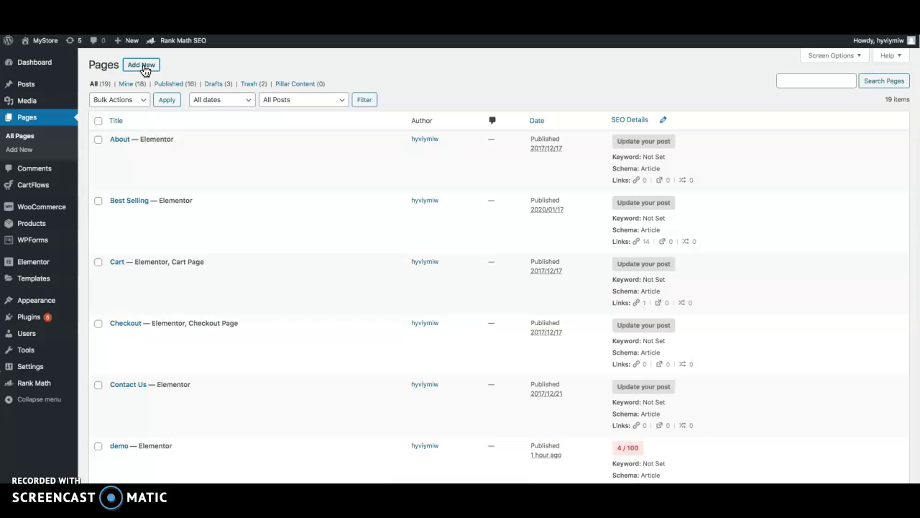
click(144, 67)
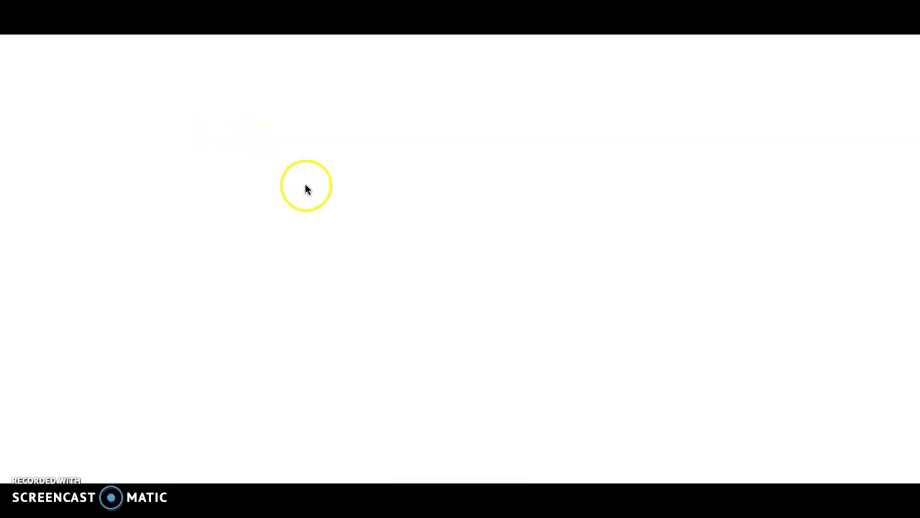
click(360, 152)
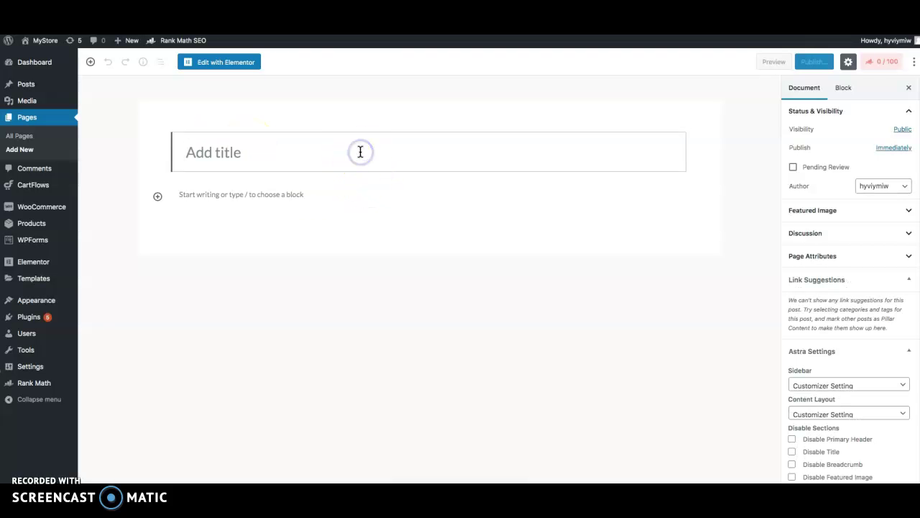
text(Demo Products)
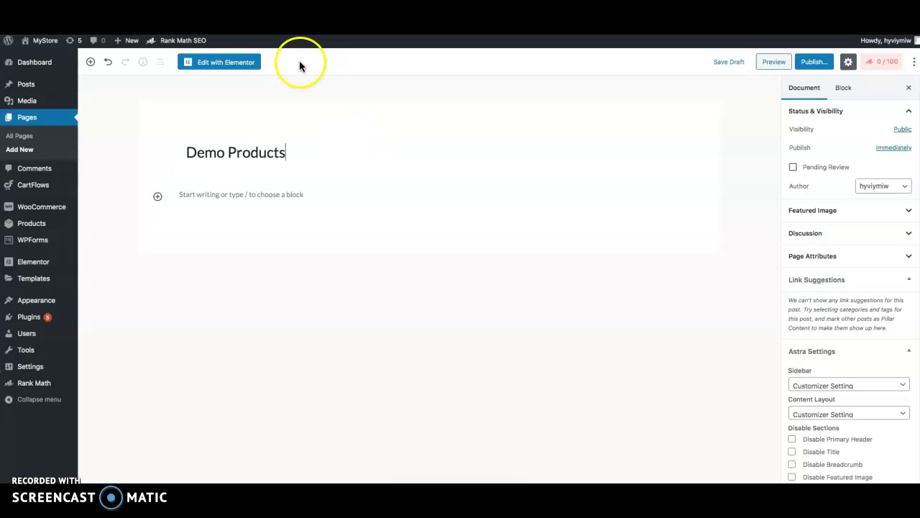
Open the new page in Elementor and add a single-column section.
click(228, 61)
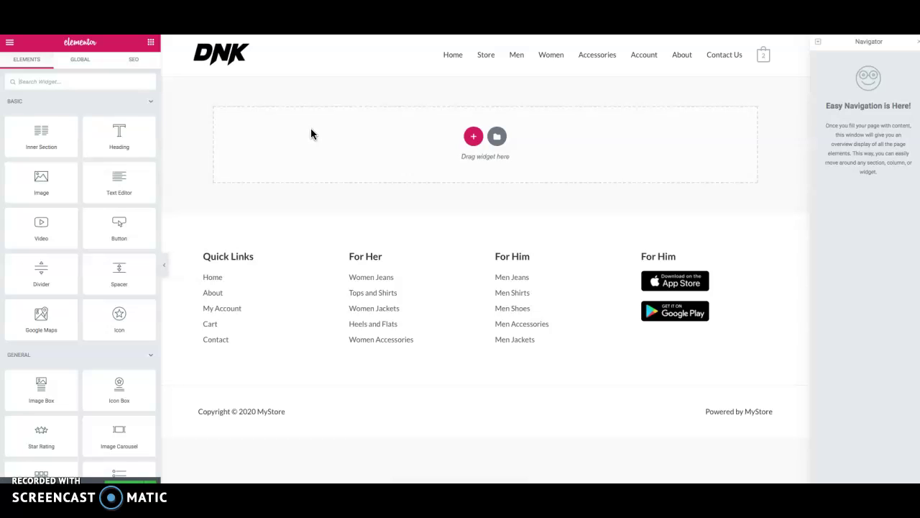
click(474, 137)
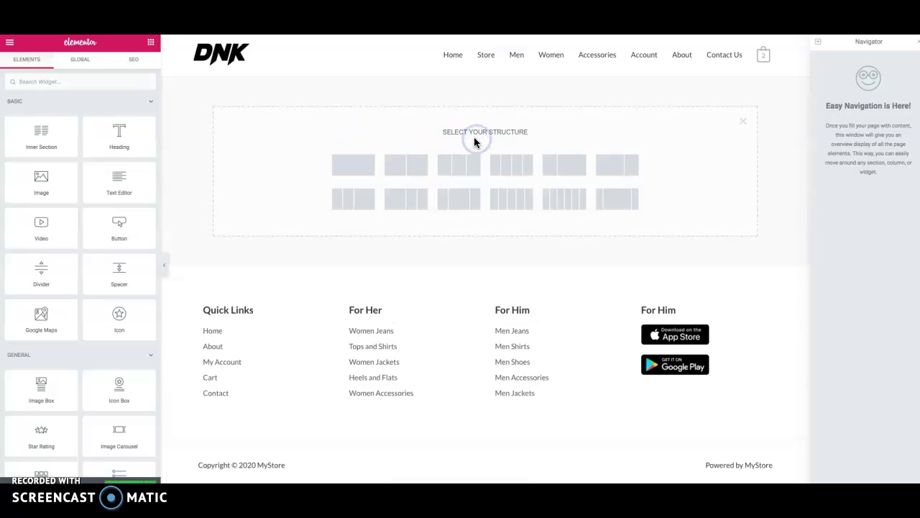
click(359, 164)
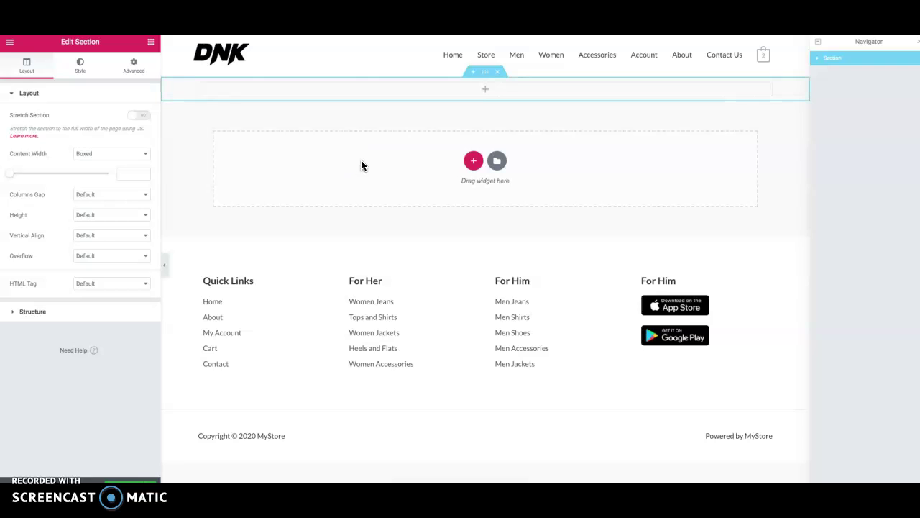
Add a Heading widget to the section, set its title to "Featured Products" and align it to the center.
click(151, 41)
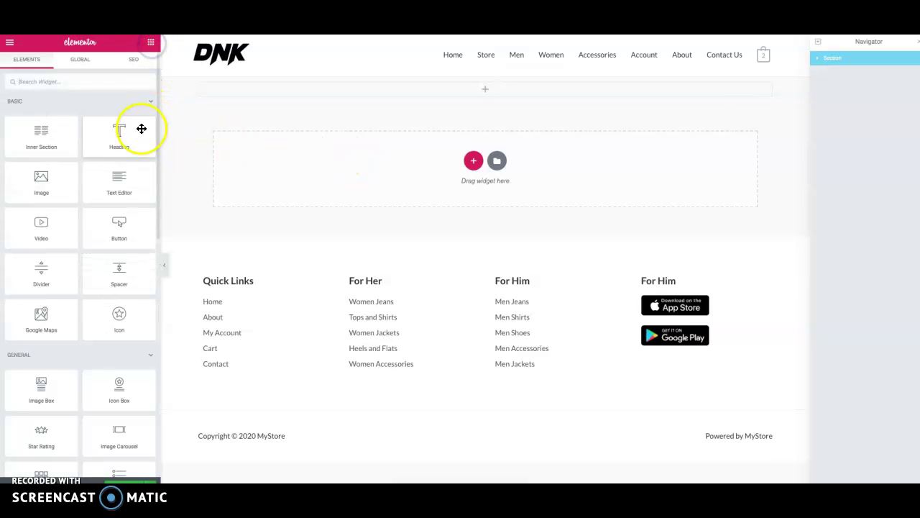
drag(117, 143, 442, 92)
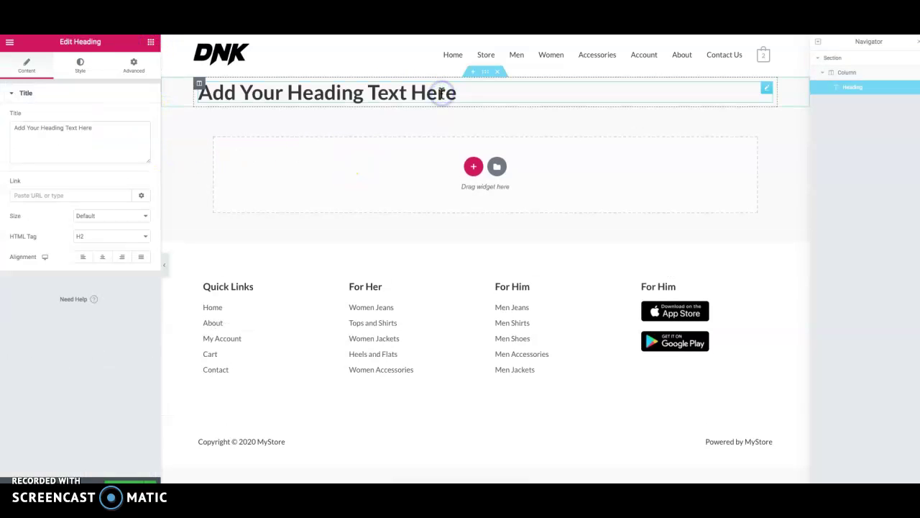
click(432, 94)
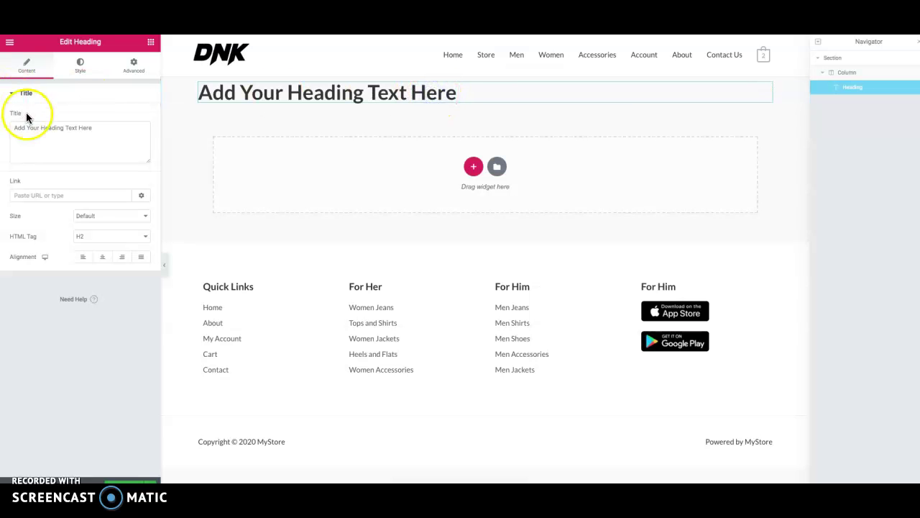
drag(95, 128, 9, 128)
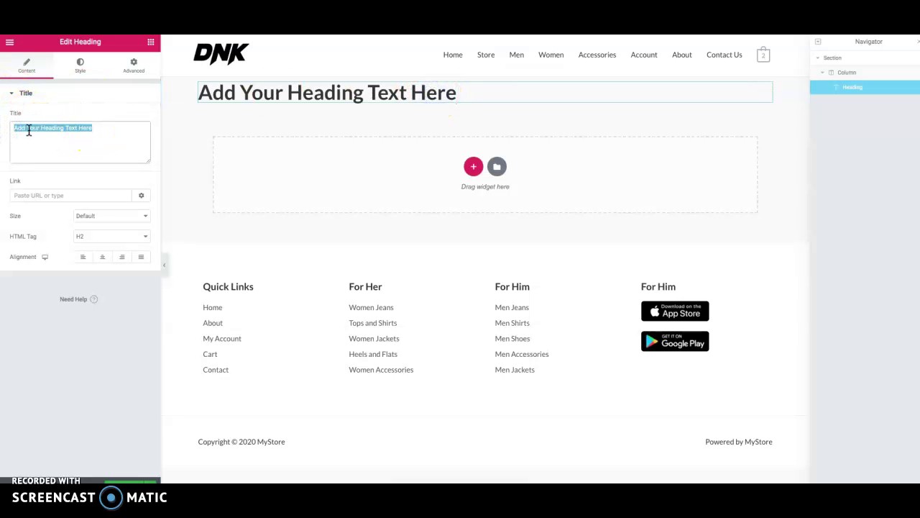
text(Featured Products)
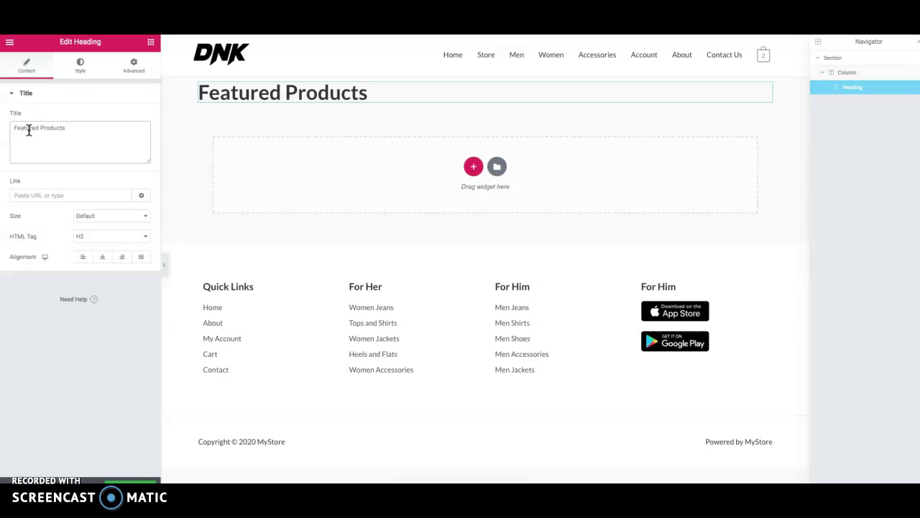
click(102, 256)
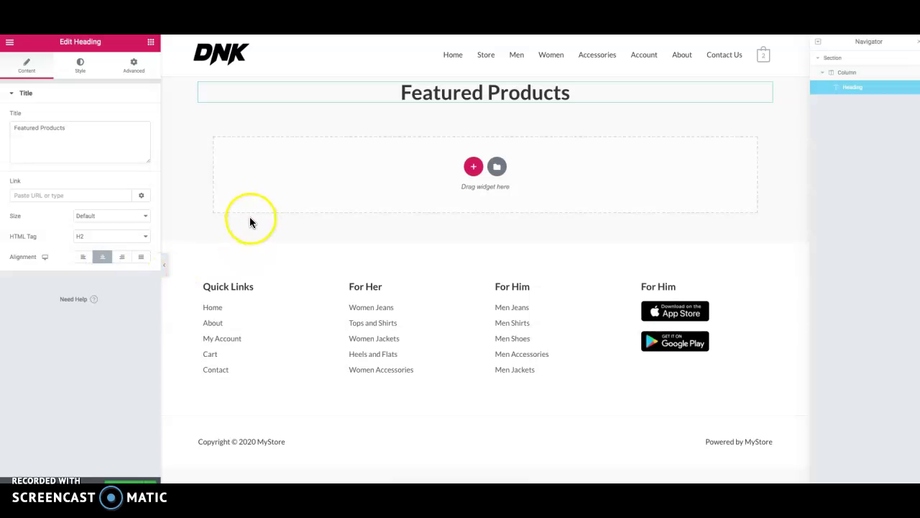
Add a Shortcode widget below the Featured Products heading.
click(151, 42)
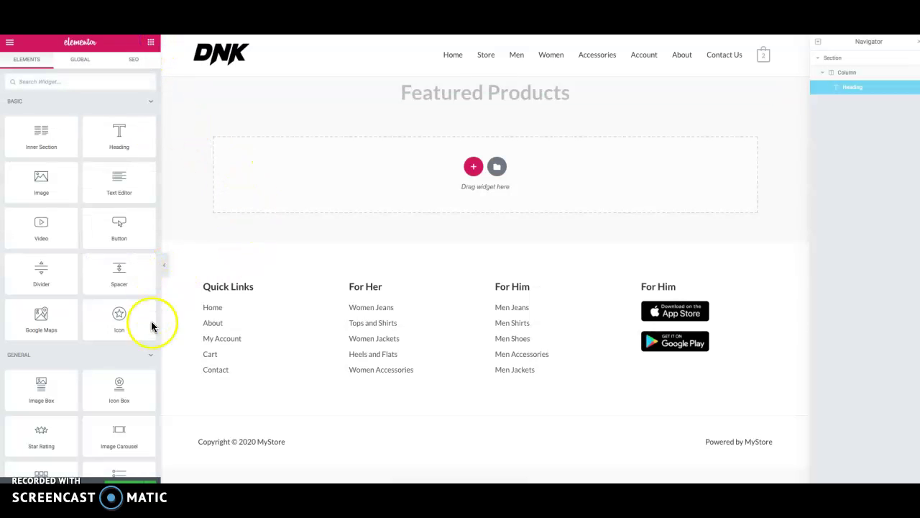
click(149, 101)
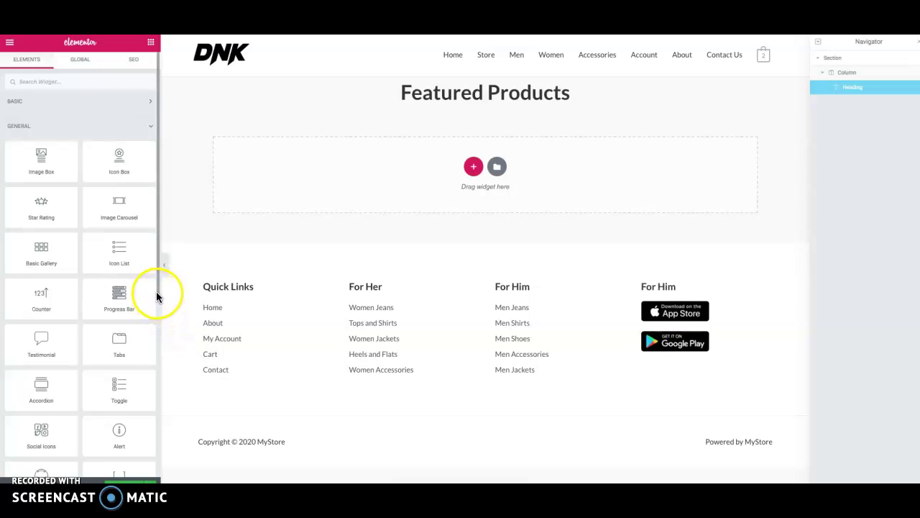
drag(158, 293, 166, 370)
scroll(126, 345, up, 2)
scroll(134, 380, down, 2)
scroll(121, 376, up, 1)
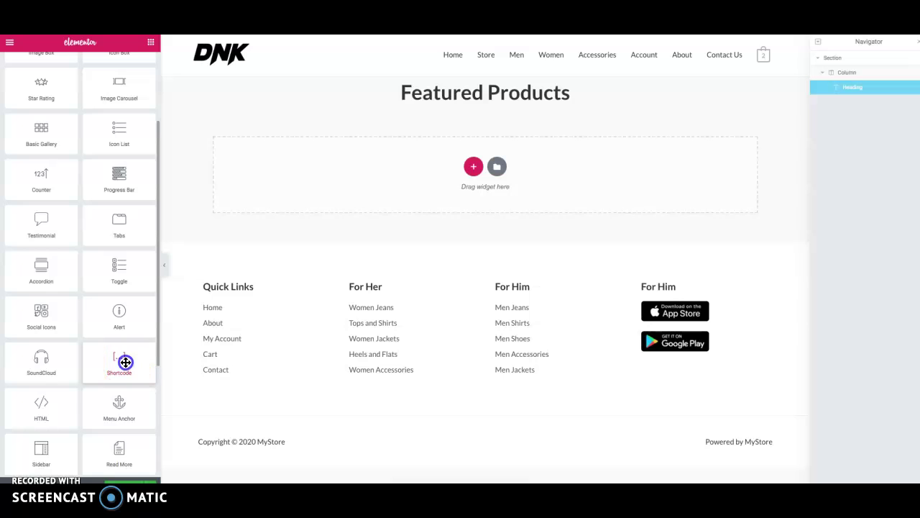
scroll(125, 362, up, 2)
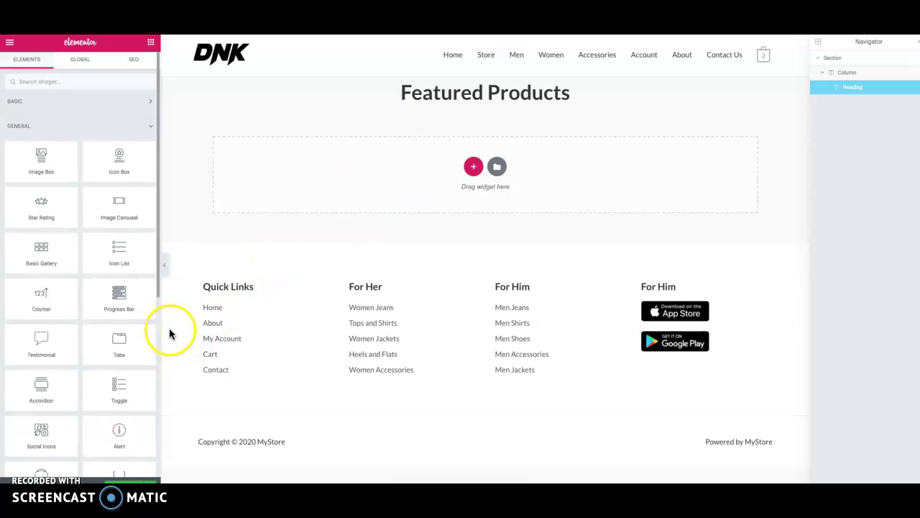
drag(157, 297, 162, 349)
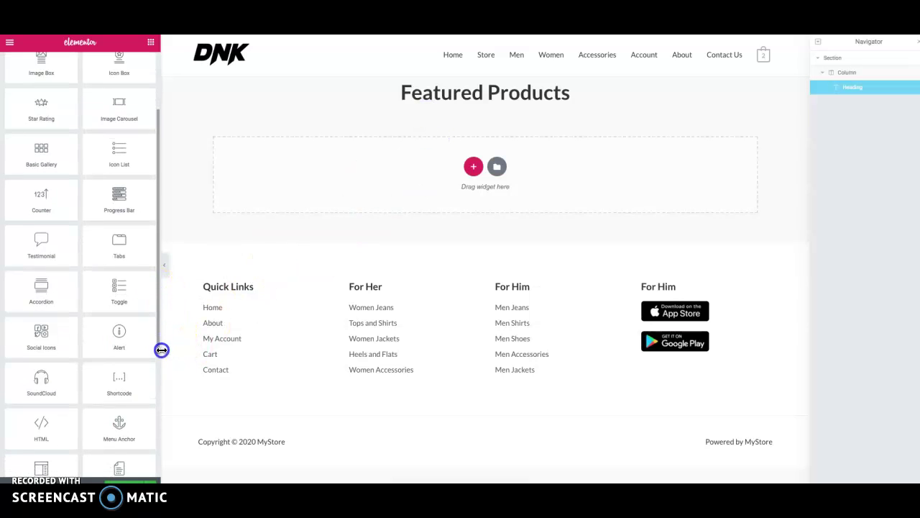
drag(135, 384, 437, 98)
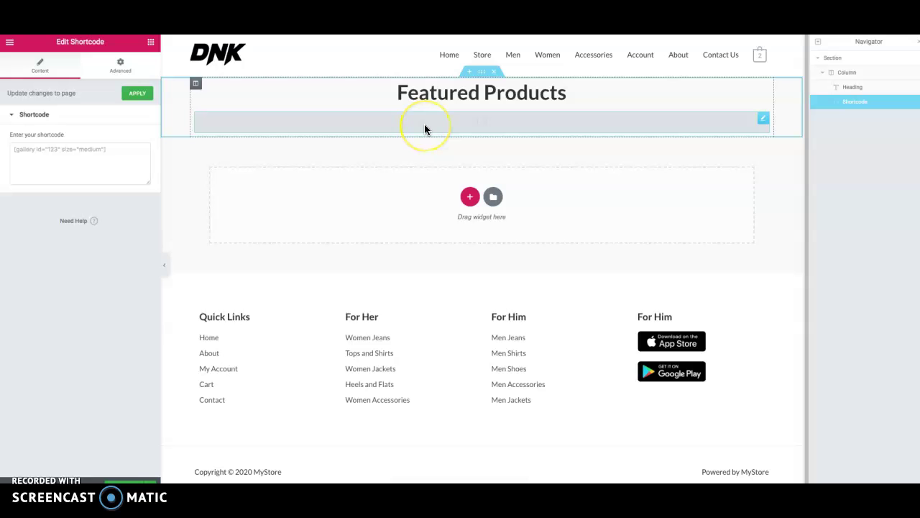
click(440, 126)
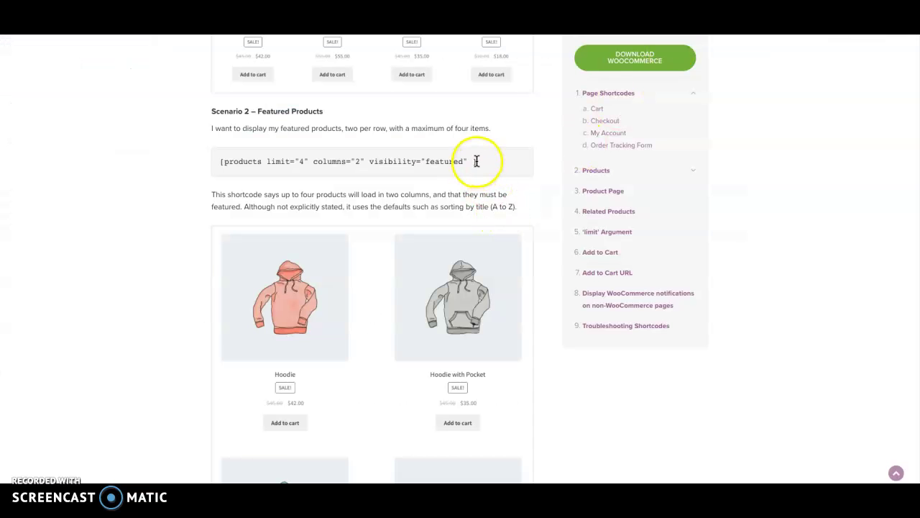
Copy the Scenario 2 featured products shortcode, [products limit="4" columns="2" visibility="featured" ], from the WooCommerce documentation.
drag(476, 161, 220, 164)
right_click(295, 162)
click(324, 184)
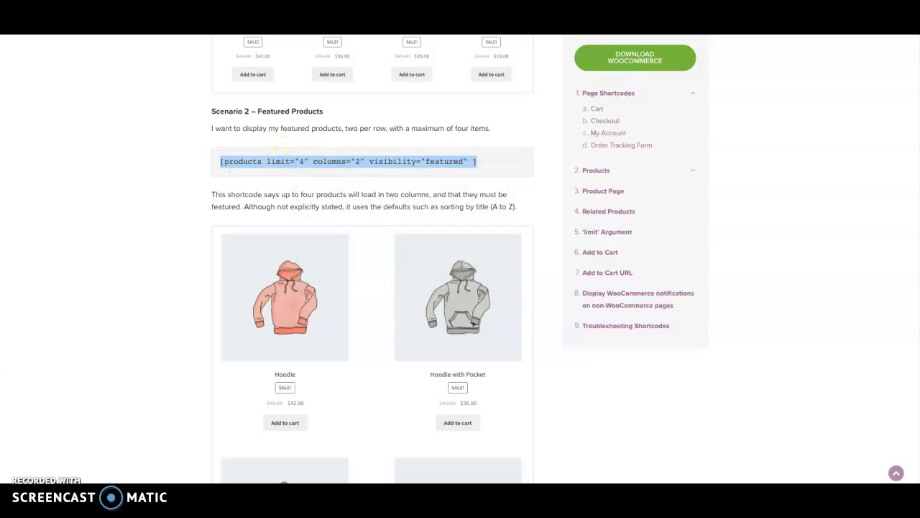
Switch to the Elementor editor, paste the copied shortcode into the Shortcode widget and apply it to the page.
key(ctrl+Tab)
right_click(83, 165)
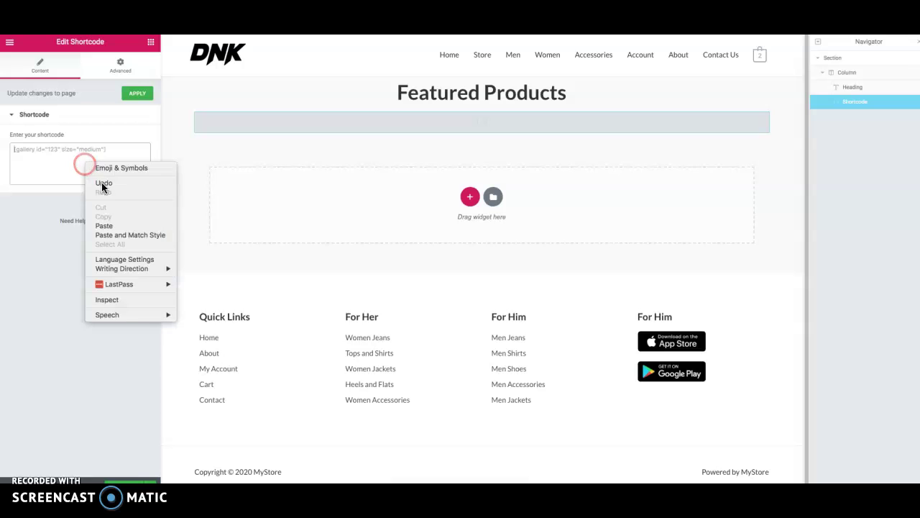
click(113, 225)
click(137, 94)
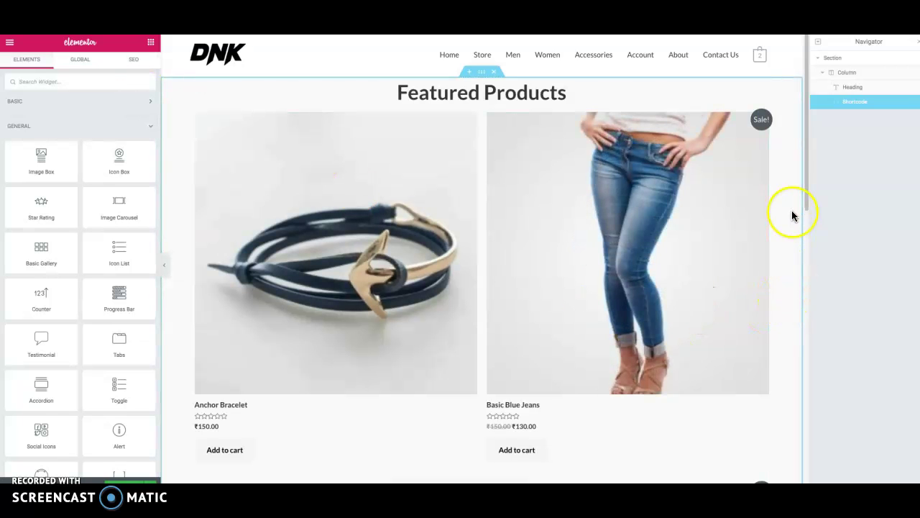
View the Demo Products page on the live site and look through the featured products grid.
drag(805, 199, 806, 353)
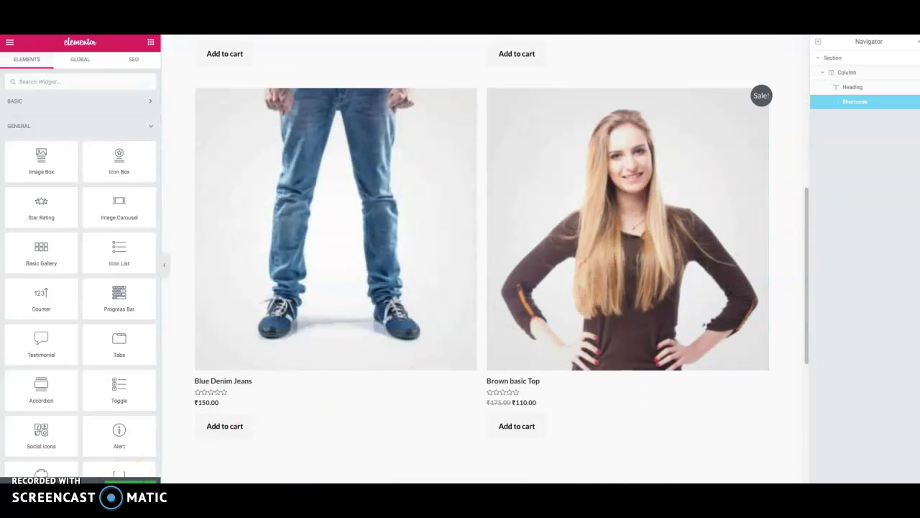
click(10, 46)
click(60, 278)
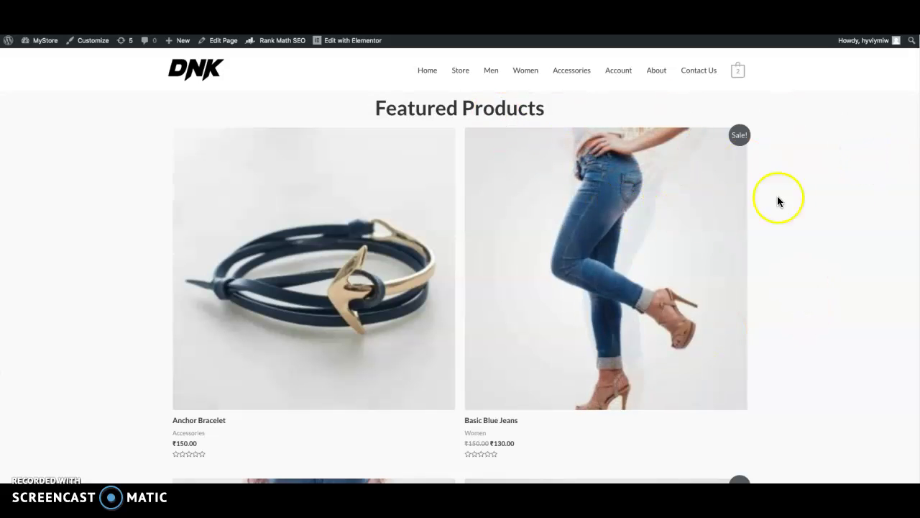
scroll(912, 166, down, 5)
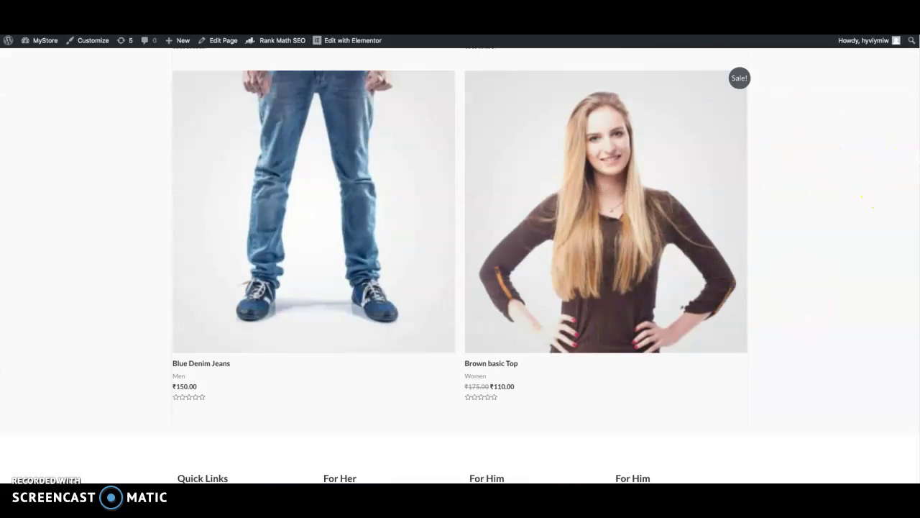
scroll(911, 288, down, 2)
scroll(912, 288, up, 8)
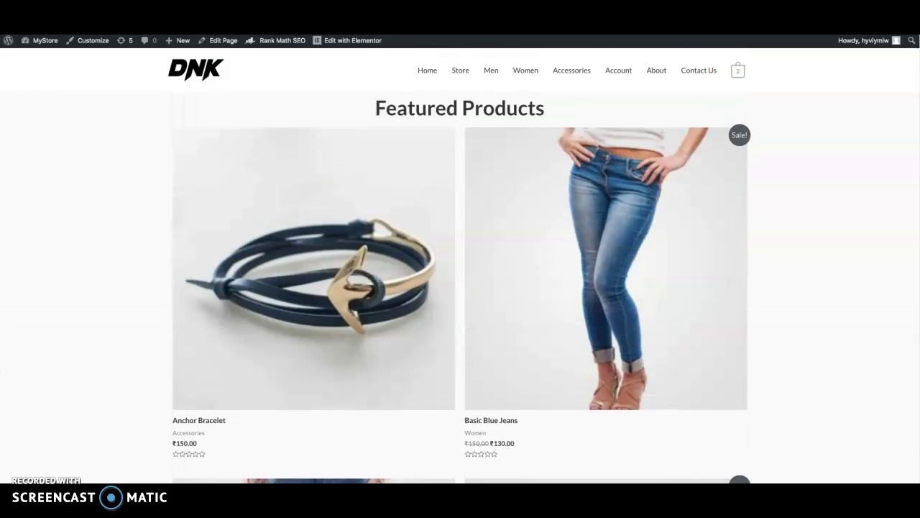
Reopen the page in Elementor and add a single-column section below the Featured Products section.
click(355, 48)
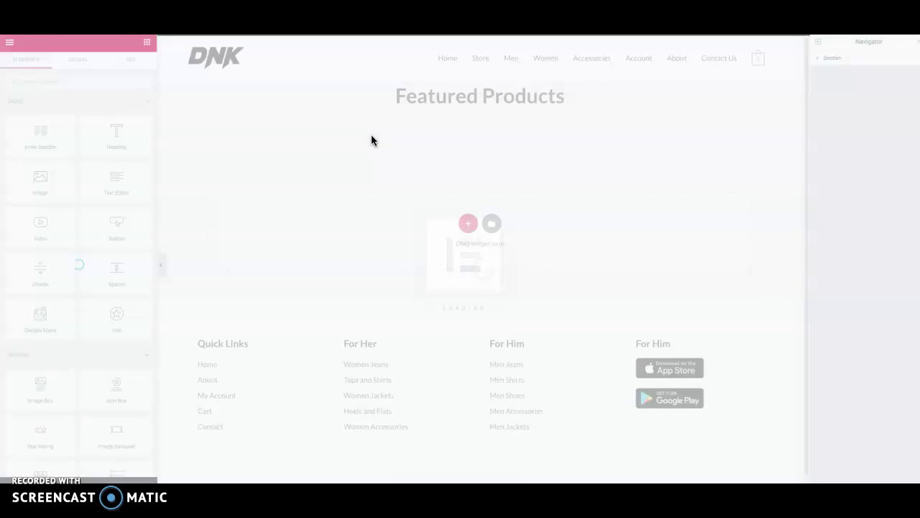
click(470, 219)
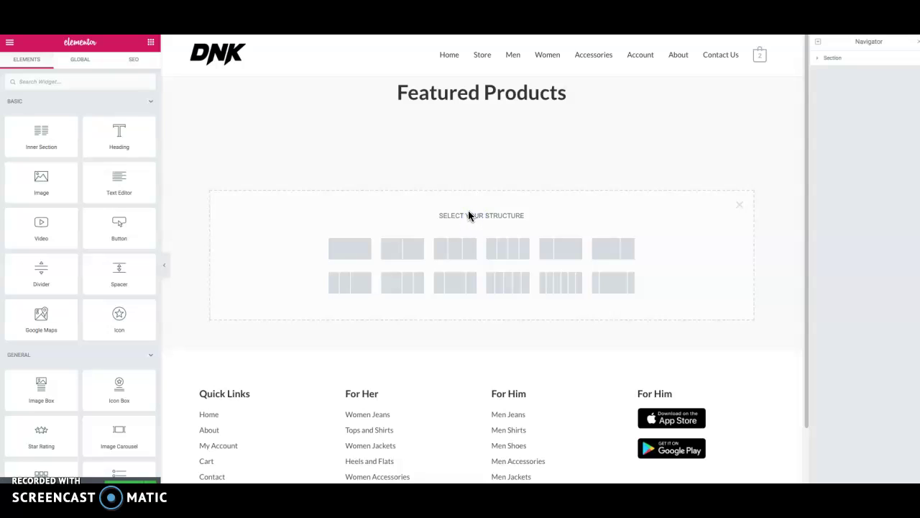
click(347, 248)
Add a Heading widget to the new section, title it "Best selling products" and align it to the center.
click(151, 41)
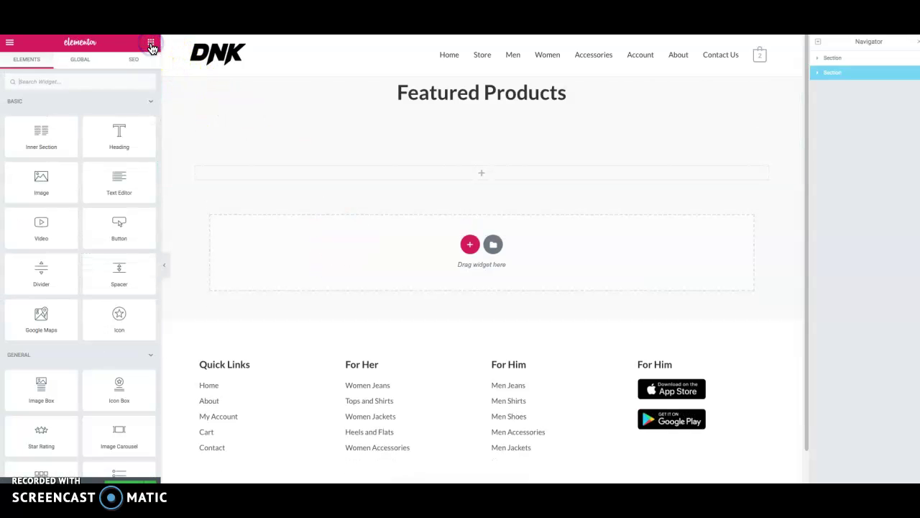
drag(128, 135, 466, 163)
drag(113, 132, 10, 125)
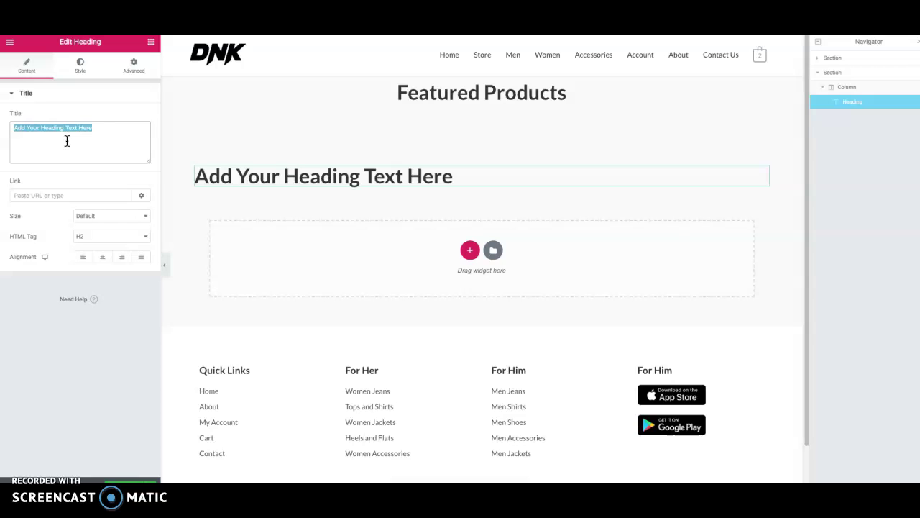
text(b)
key(BackSpace)
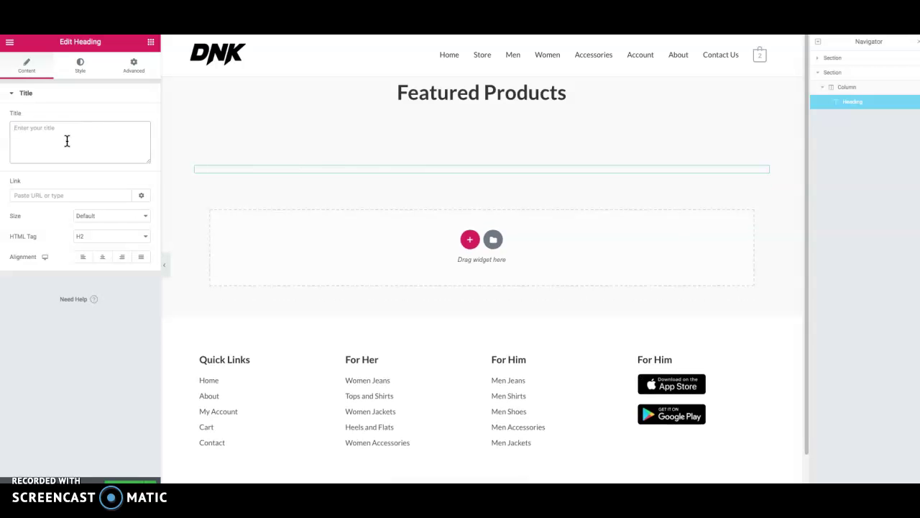
text(bes)
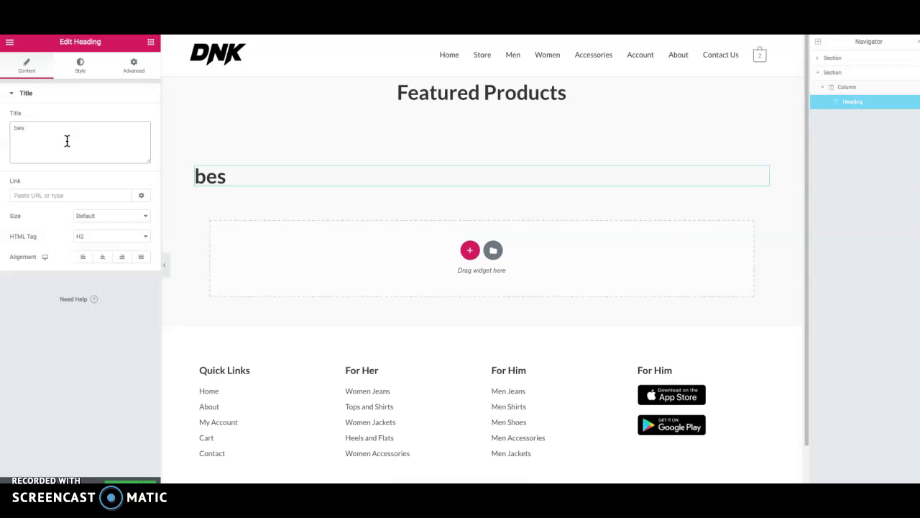
key(BackSpace)
key(BackSpace)
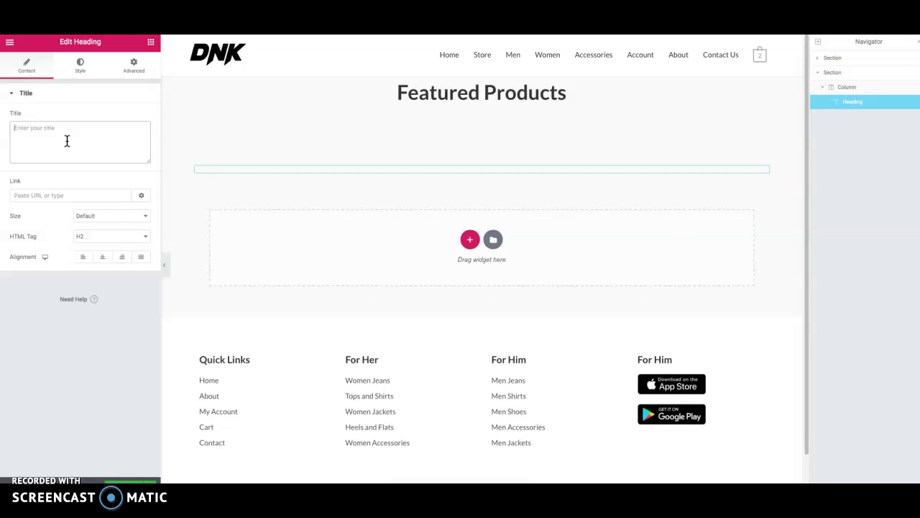
text(Best selling product)
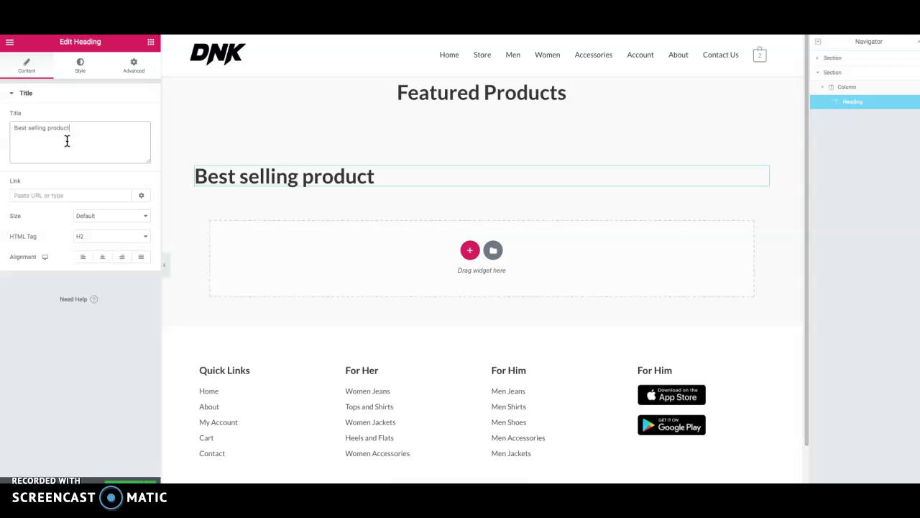
click(102, 258)
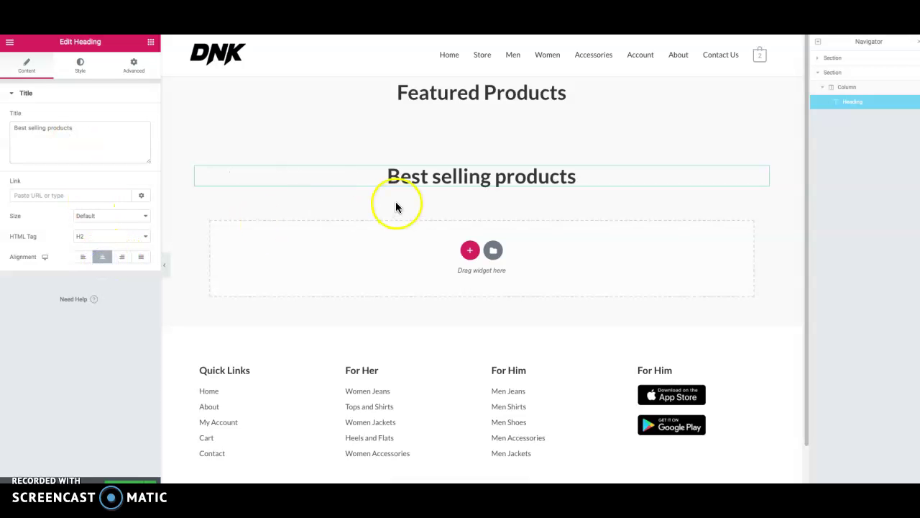
Add a Shortcode widget below the "Best selling products" heading.
click(150, 42)
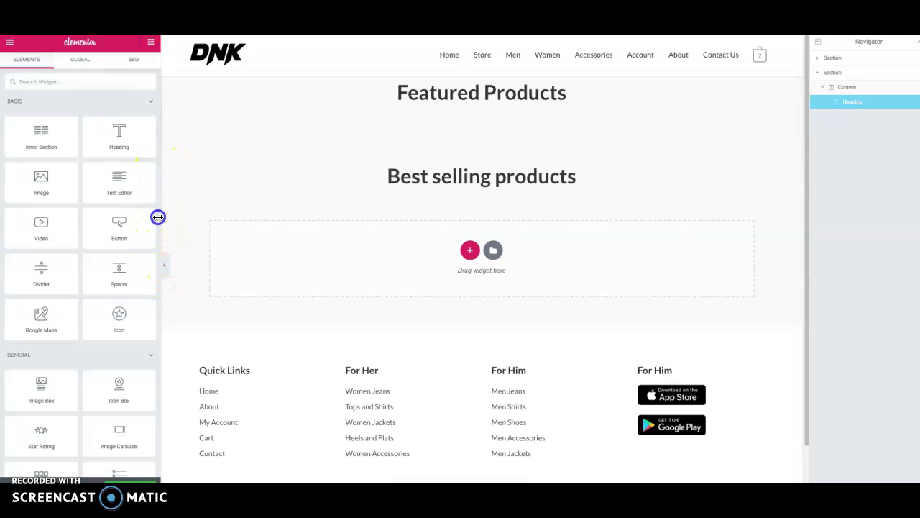
drag(158, 212, 438, 188)
drag(119, 350, 458, 181)
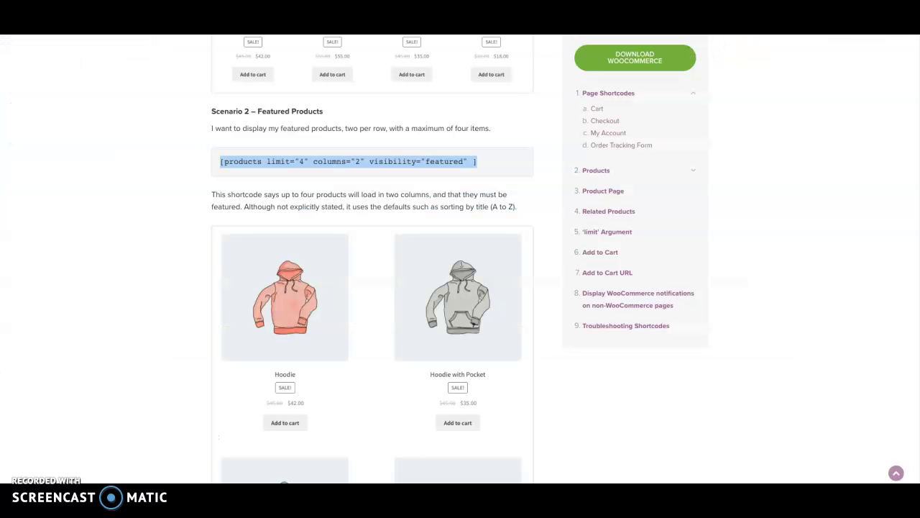
Copy the Scenario 3 best selling shortcode, [products limit="3" columns="3" best_selling="true" ], from the WooCommerce documentation.
click(800, 231)
scroll(373, 259, down, 6)
drag(452, 284, 213, 285)
key(super+c)
right_click(324, 285)
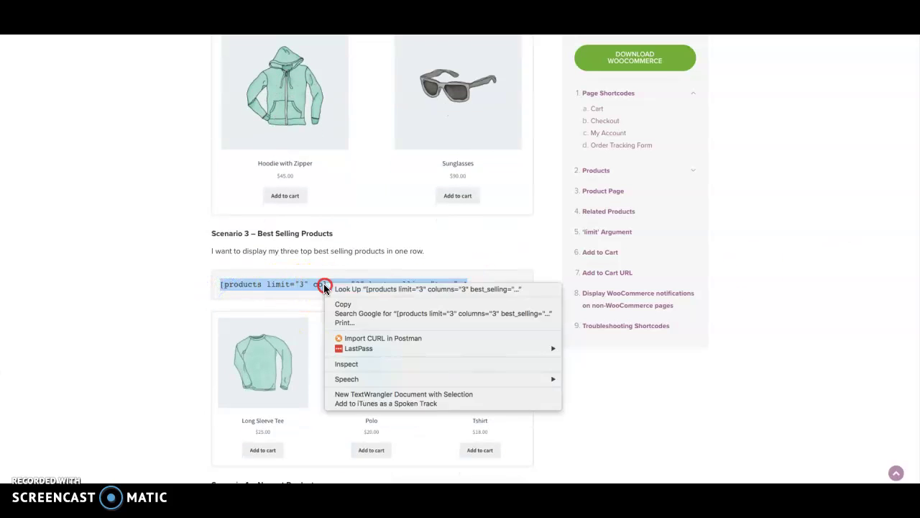
click(343, 304)
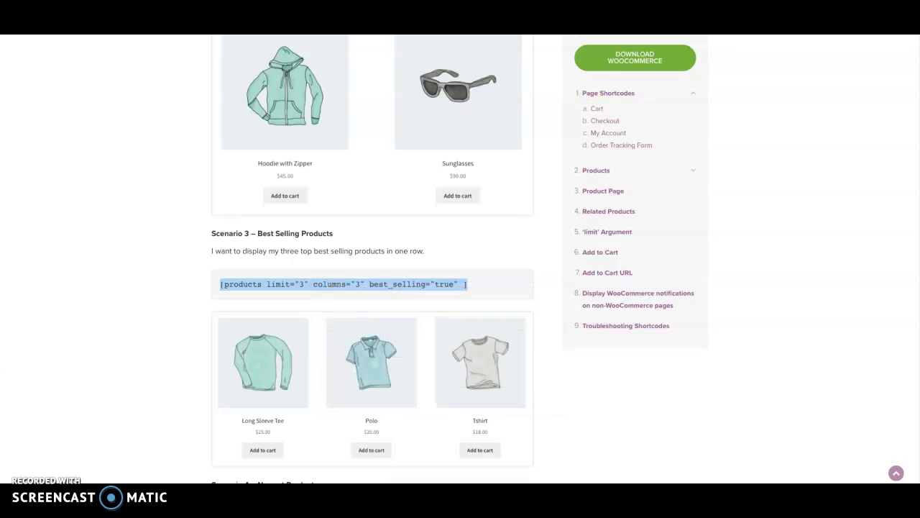
Return to Elementor, paste the best selling shortcode into the new Shortcode widget and apply it.
key(super+Tab)
click(128, 157)
right_click(128, 164)
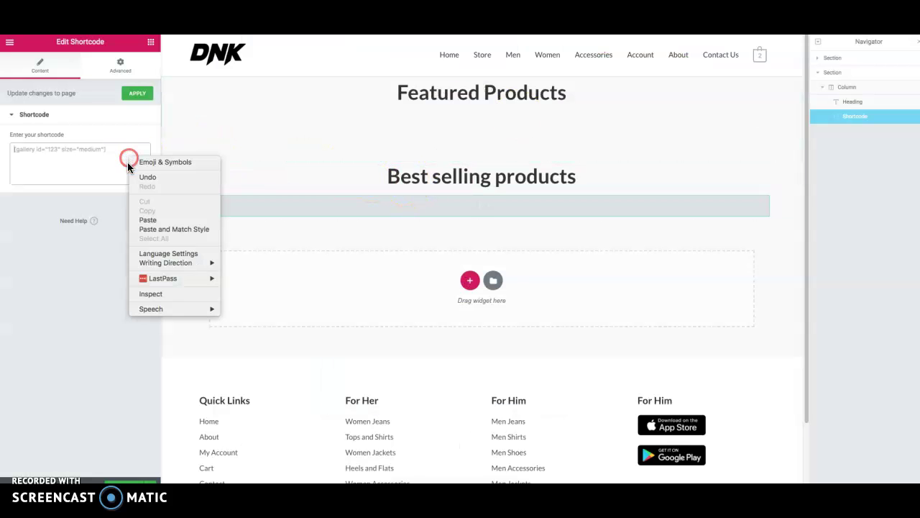
click(153, 220)
click(139, 96)
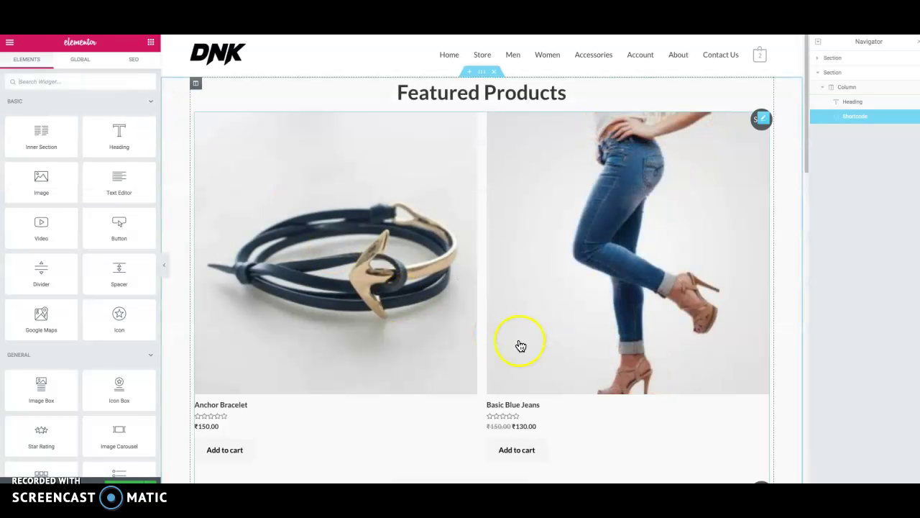
Add another single-column section below the best selling products.
drag(806, 160, 815, 359)
drag(805, 423, 799, 429)
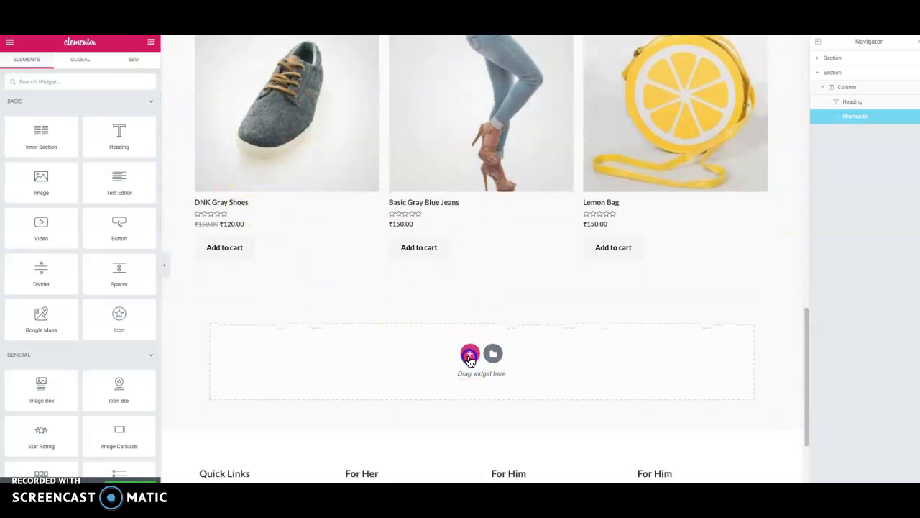
click(470, 353)
click(355, 389)
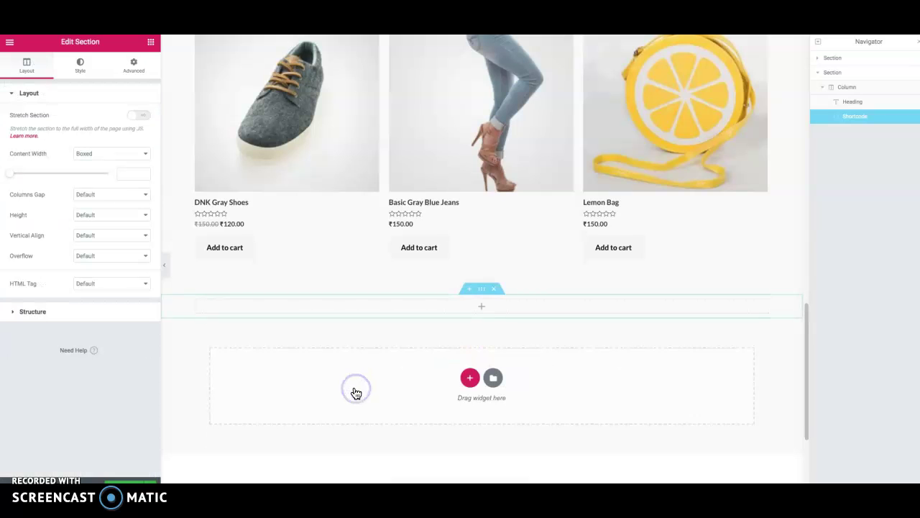
Add a centered Heading widget titled "Latest Products" to the new section, with a Shortcode widget below it.
click(150, 43)
drag(129, 135, 491, 309)
drag(96, 127, 14, 128)
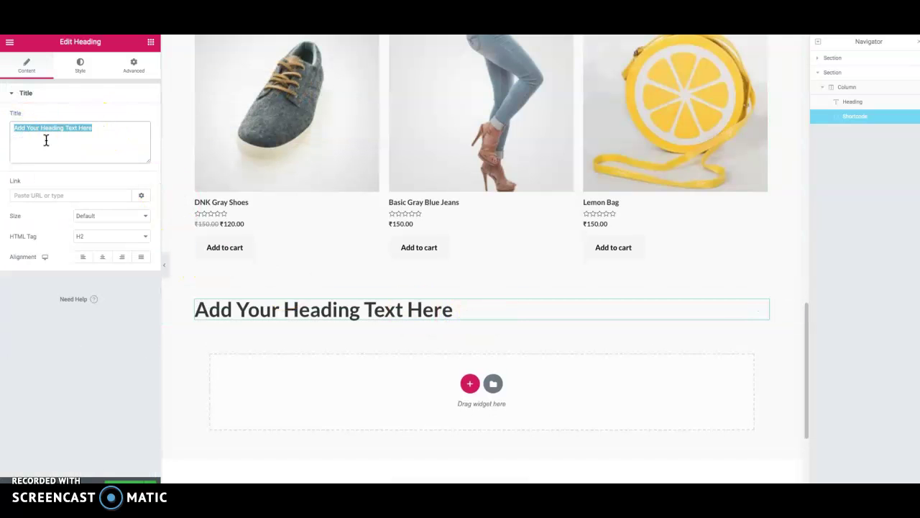
text(Latest Produc)
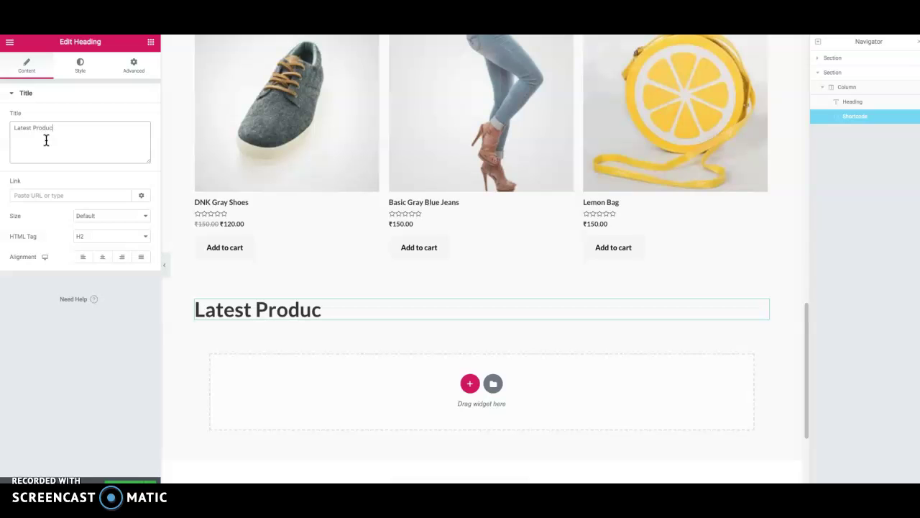
click(102, 257)
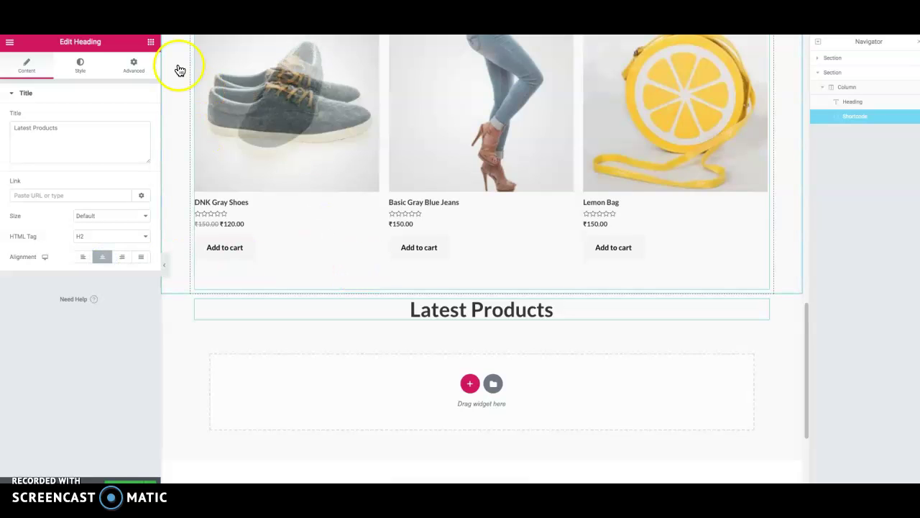
click(150, 42)
drag(156, 126, 403, 315)
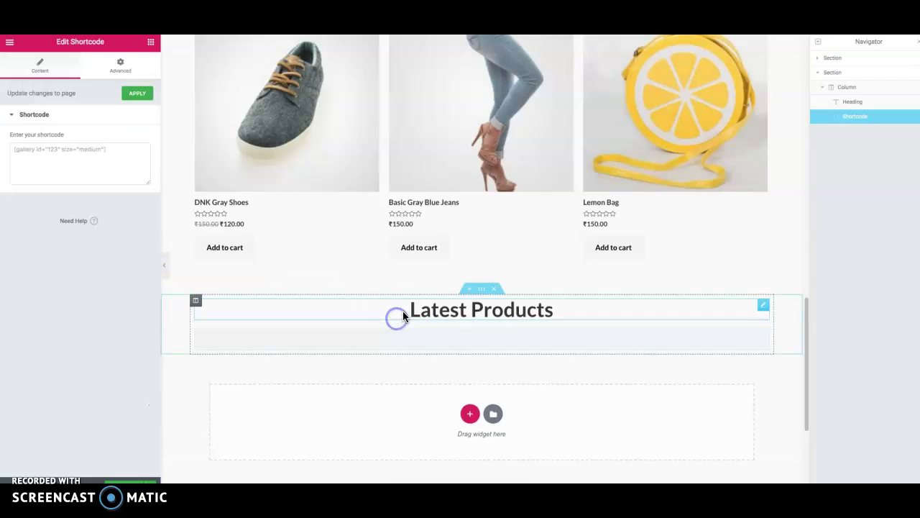
Copy the Scenario 4 newest products shortcode (limit 4, columns 4, orderby id, order DESC, visibility visible) from the WooCommerce documentation.
click(832, 173)
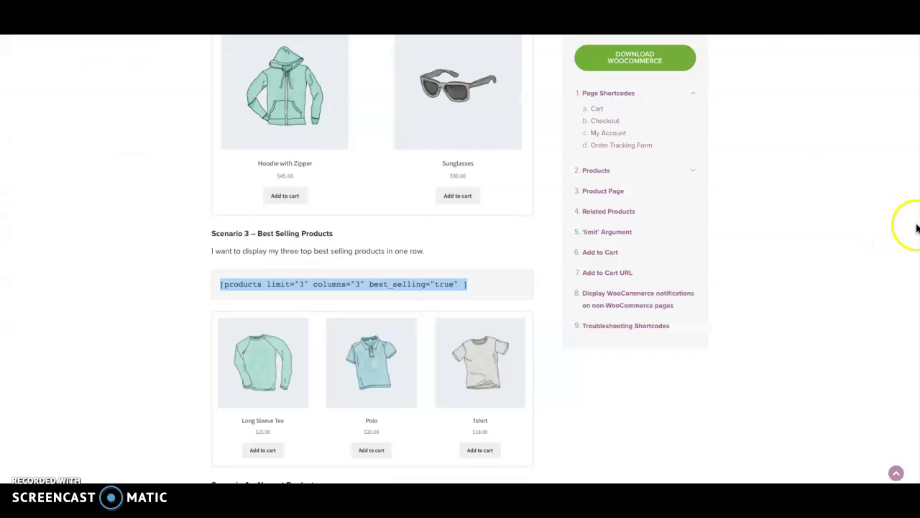
scroll(917, 228, down, 8)
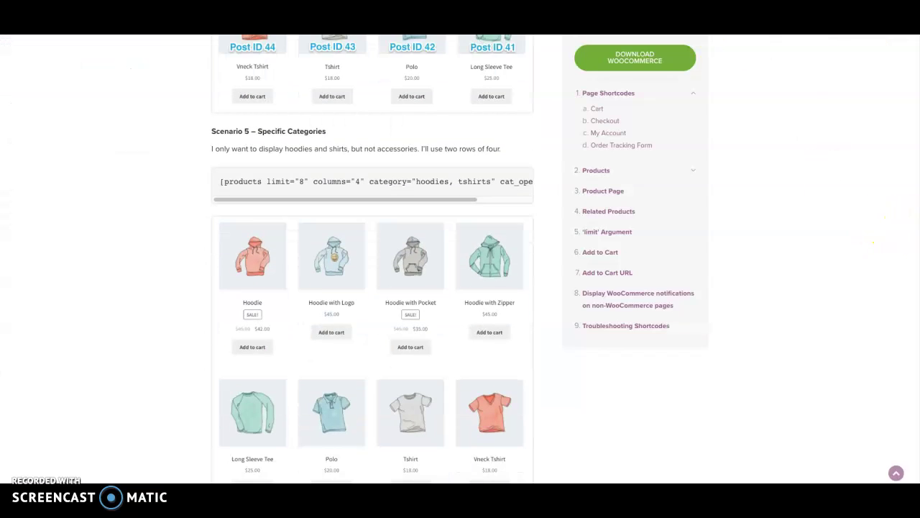
scroll(474, 232, up, 3)
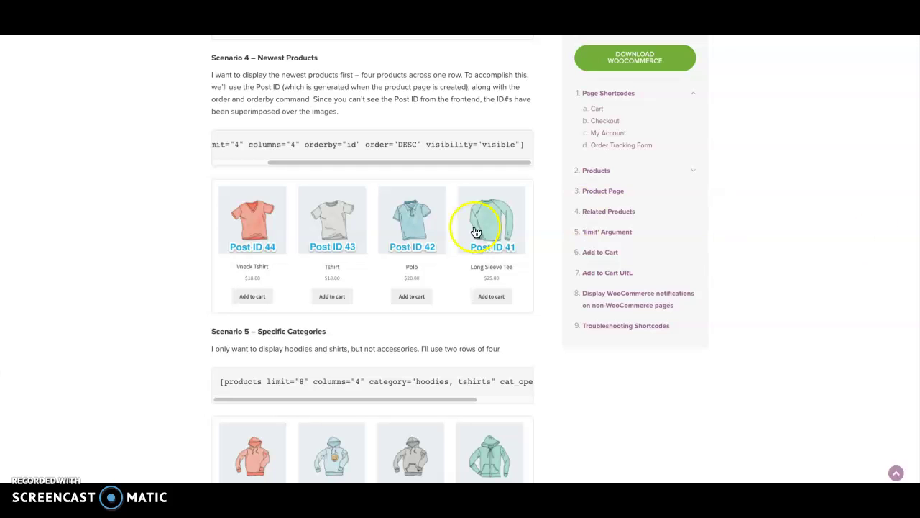
drag(526, 146, 205, 148)
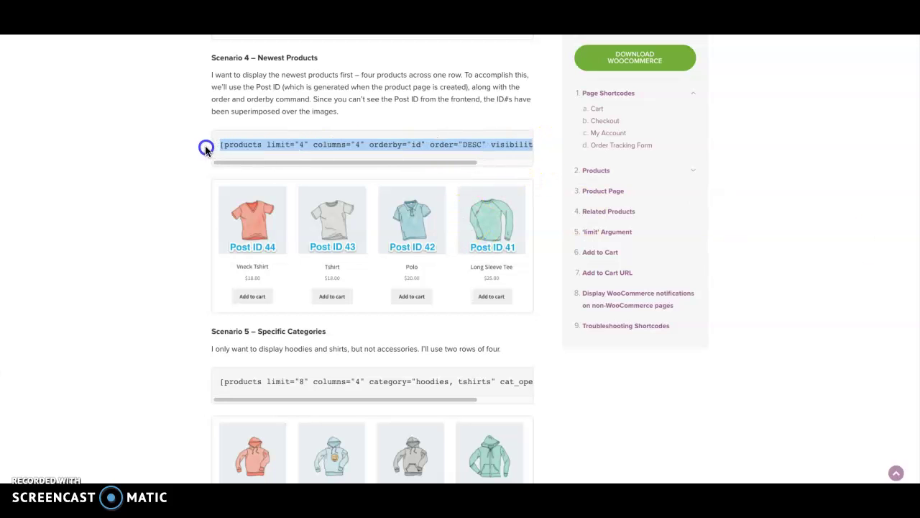
right_click(284, 140)
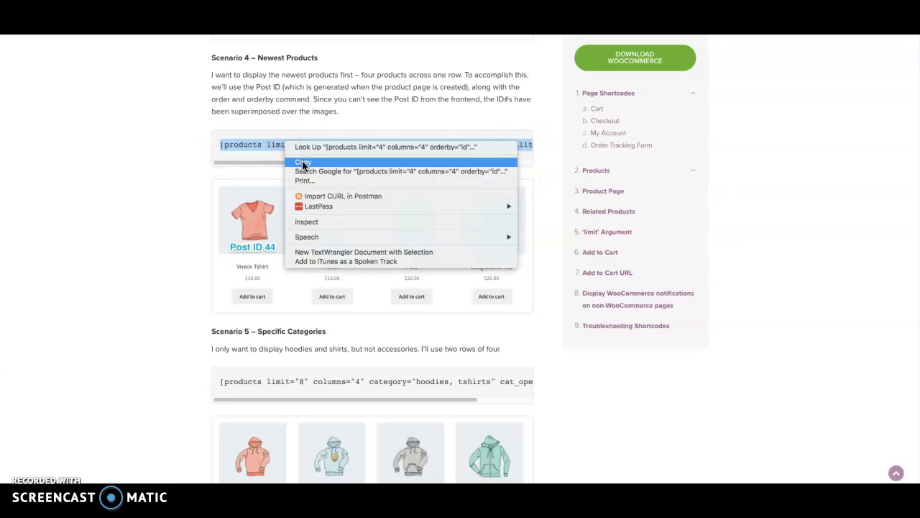
click(302, 164)
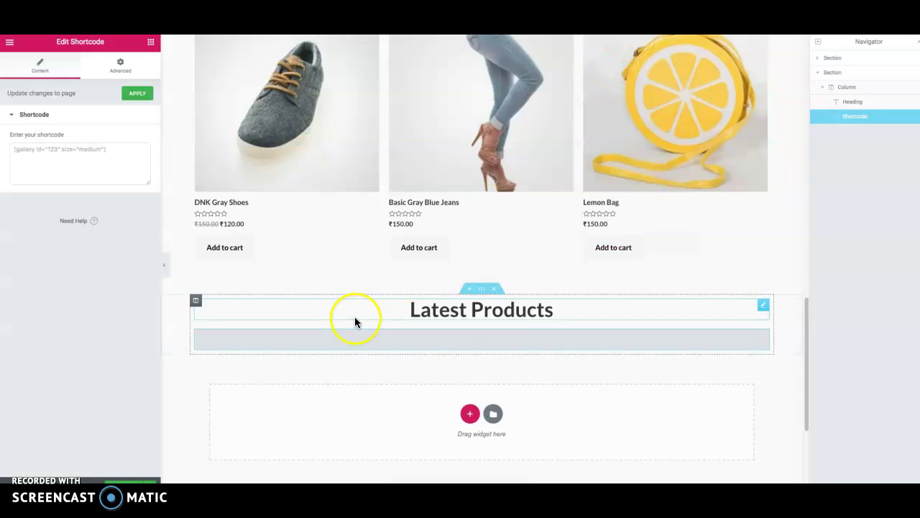
Paste the newest products shortcode (limit 4, columns 4, orderby id, order DESC, visibility visible) into the Latest Products Shortcode widget and apply it.
right_click(78, 165)
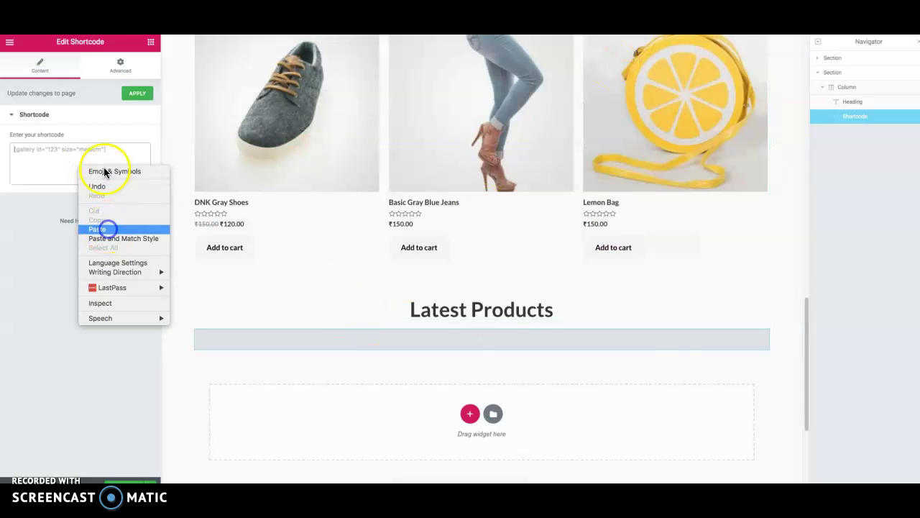
click(106, 229)
click(135, 148)
click(57, 165)
click(46, 159)
click(50, 160)
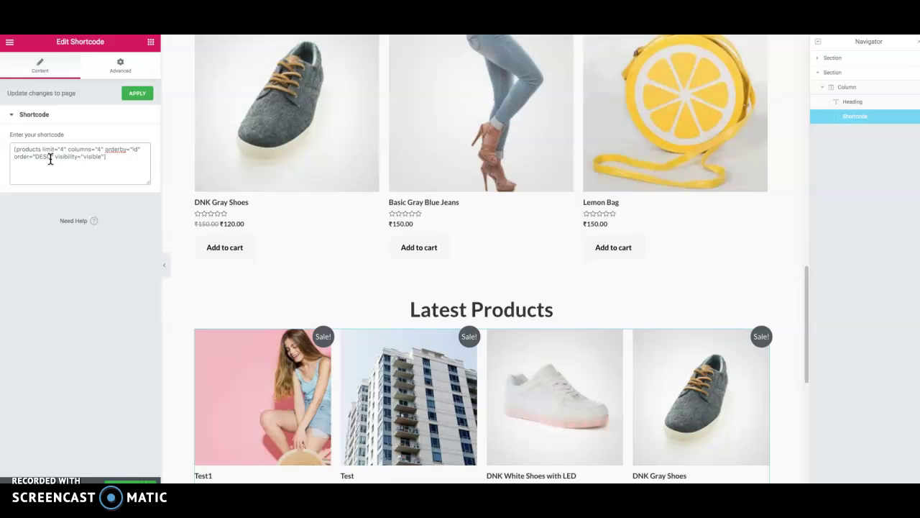
click(64, 157)
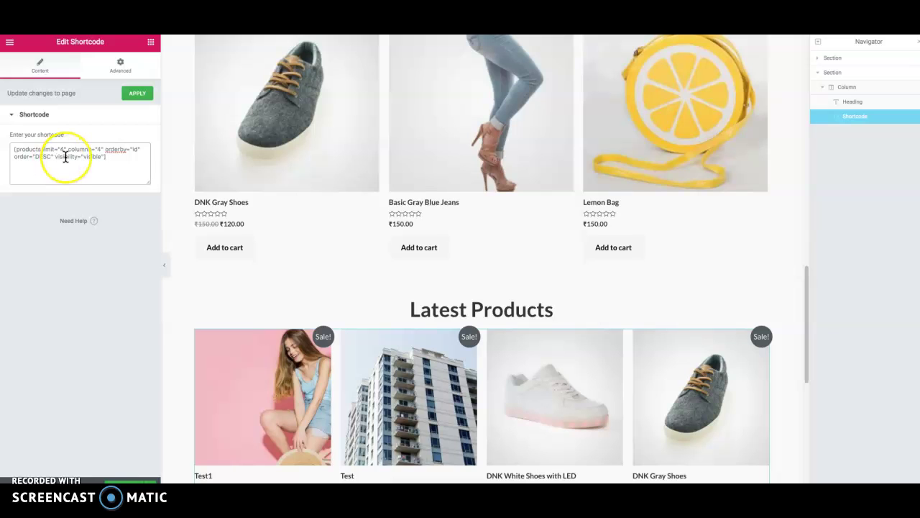
click(136, 93)
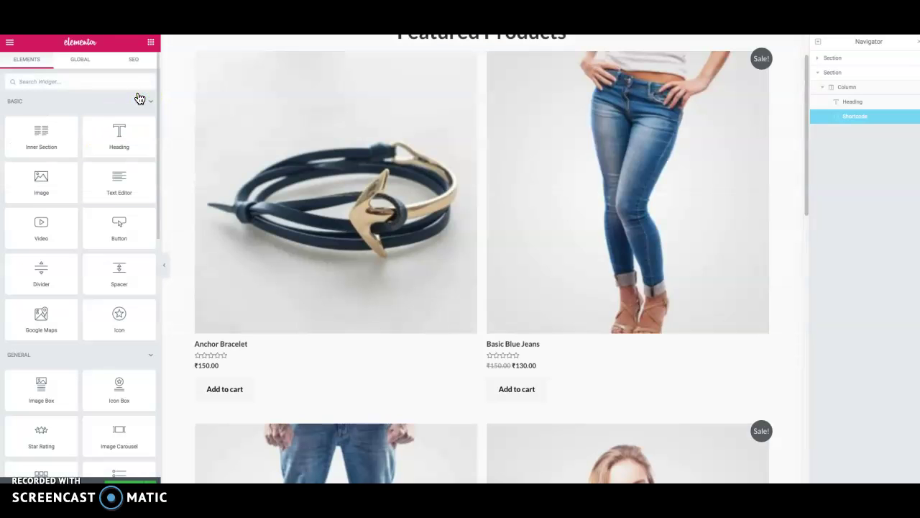
Check the Latest Products section in the editor, and view the page on the site to review its featured, best selling and latest products sections.
click(806, 280)
drag(806, 279, 807, 449)
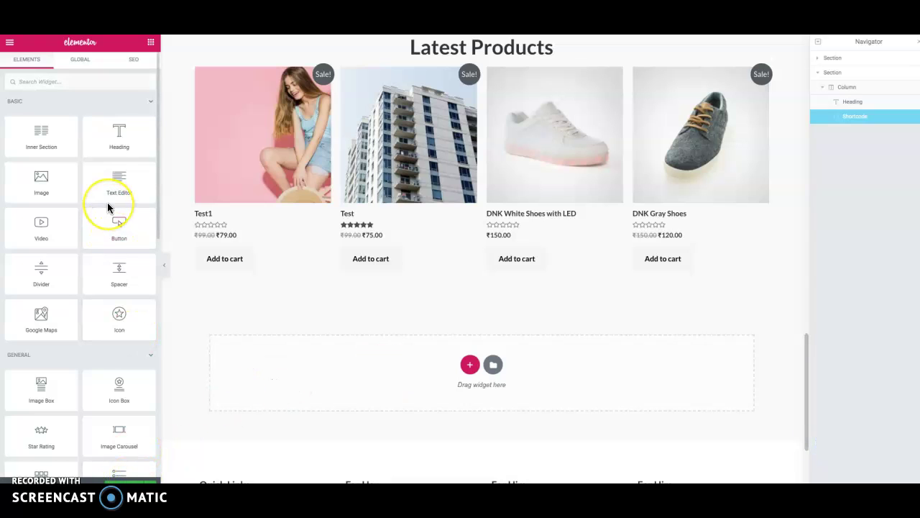
click(9, 45)
click(70, 276)
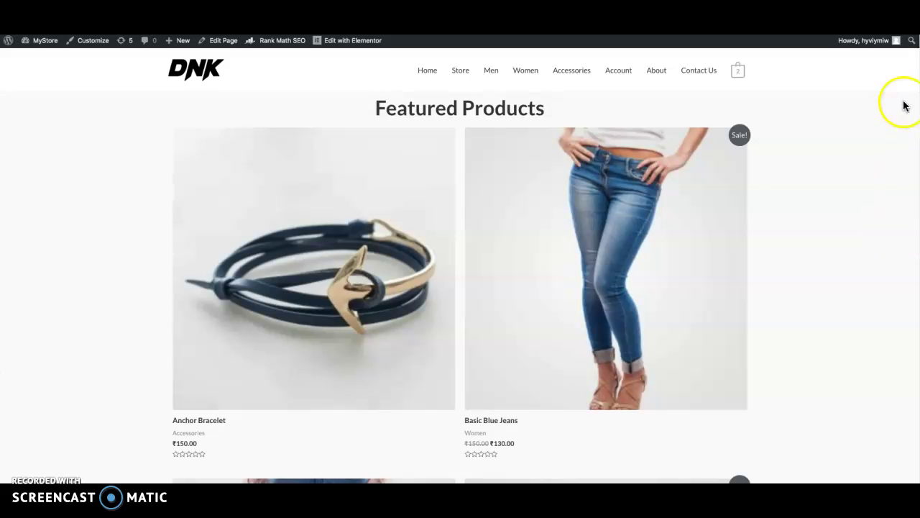
scroll(919, 282, down, 8)
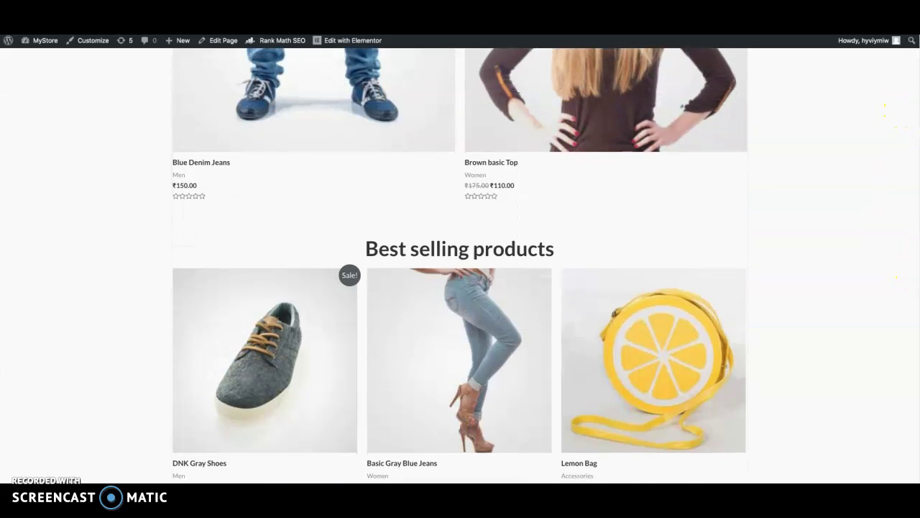
scroll(460, 280, down, 5)
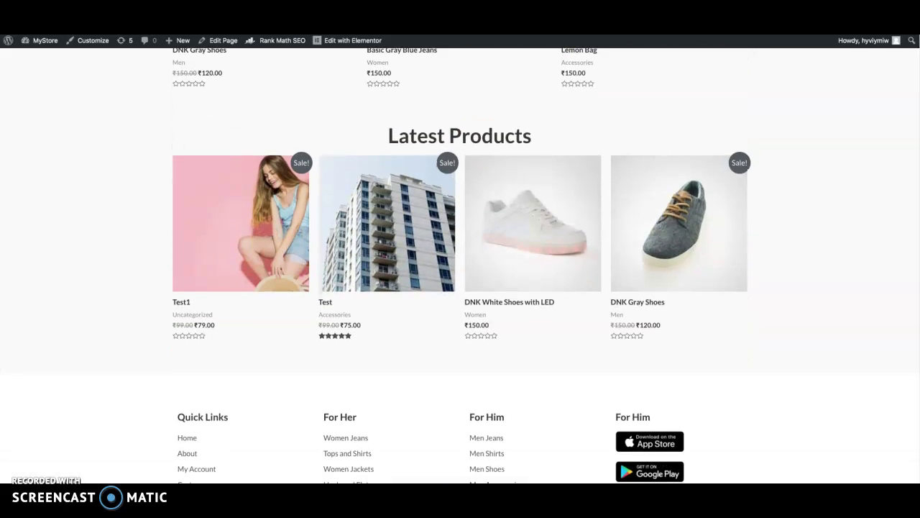
scroll(460, 280, up, 1)
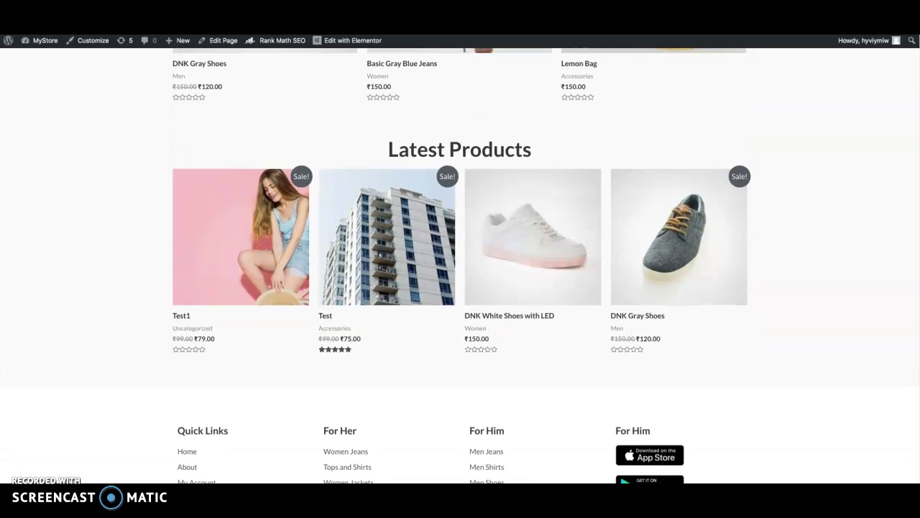